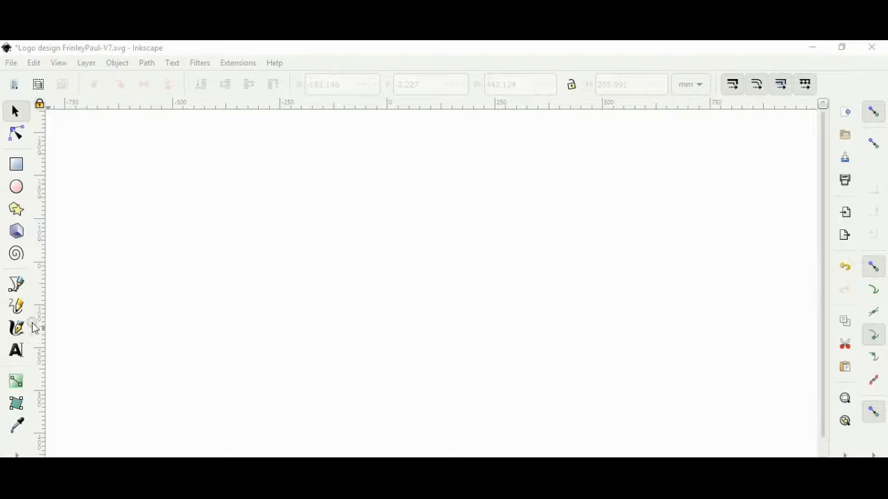
Step: Draw a closed leaf-shaped outline about 850 mm wide with the Pen tool, sloping down from upper left to lower right
left_click(16, 285)
left_click(483, 250)
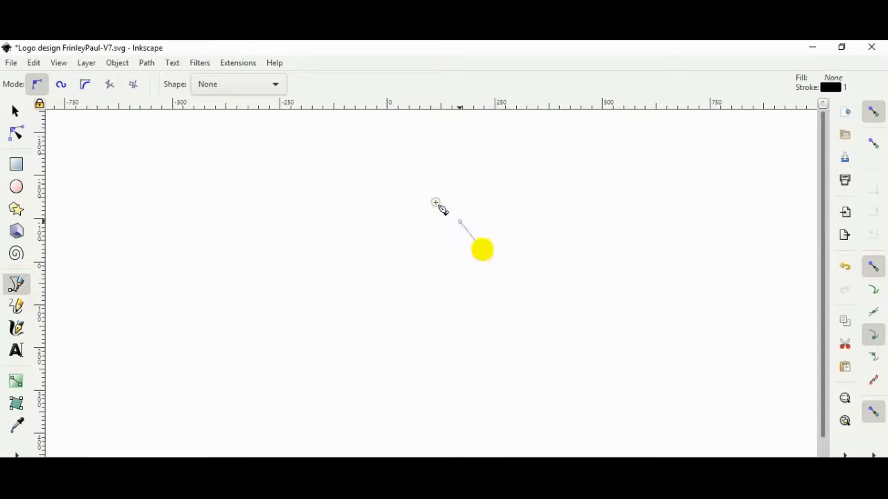
left_click(206, 172)
left_click_drag(295, 252, 372, 294)
left_click(570, 311)
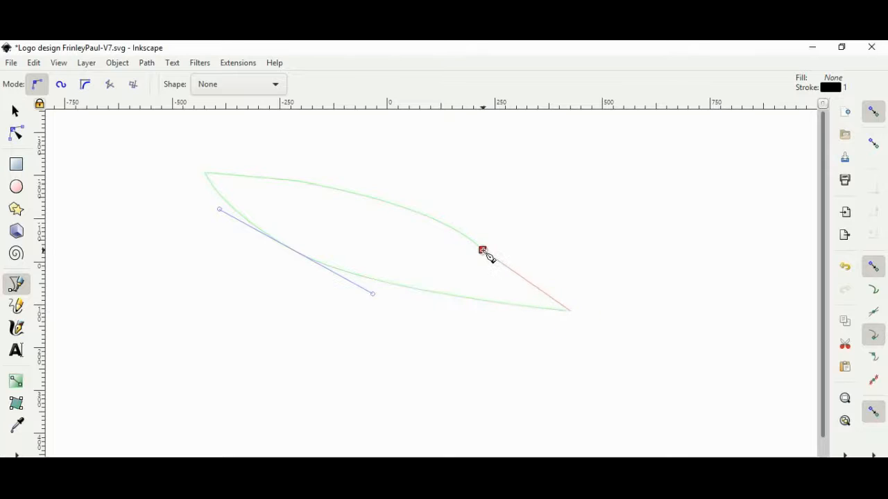
left_click(482, 250)
Step: Delete the three intermediate nodes of the leaf outline, keeping only its two pointed ends
left_click(17, 111)
double_click(340, 198)
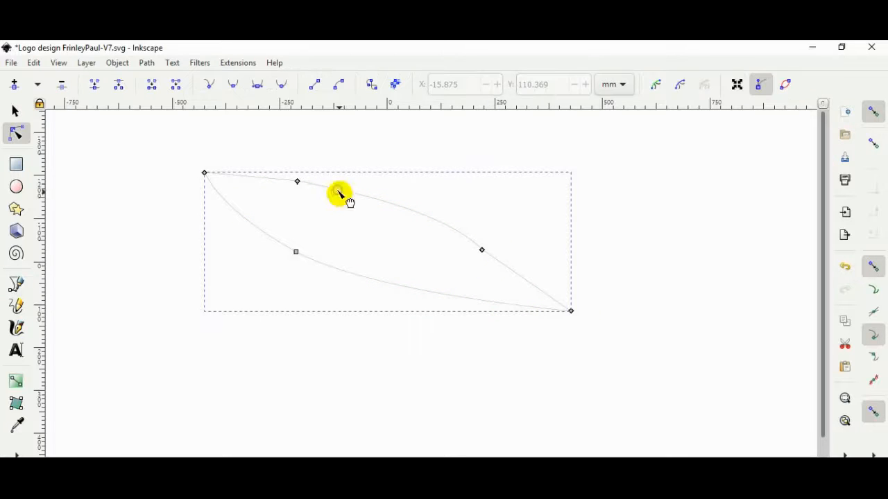
left_click_drag(280, 161, 520, 256)
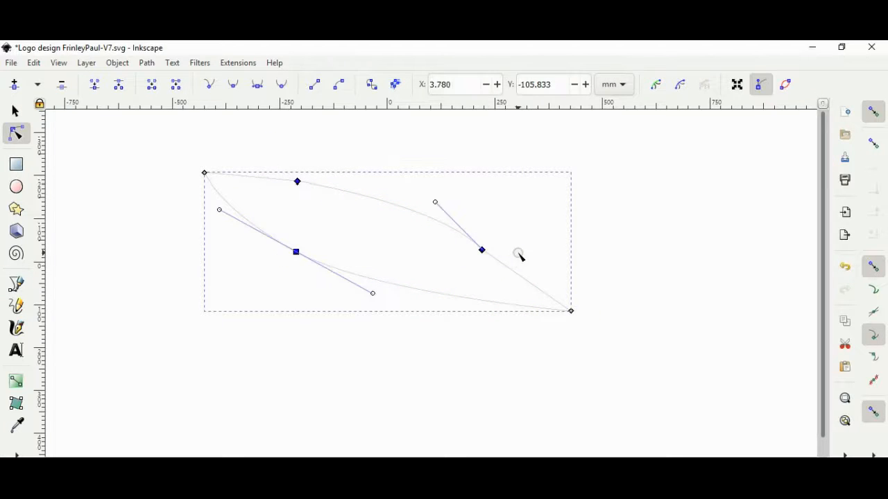
key("Delete")
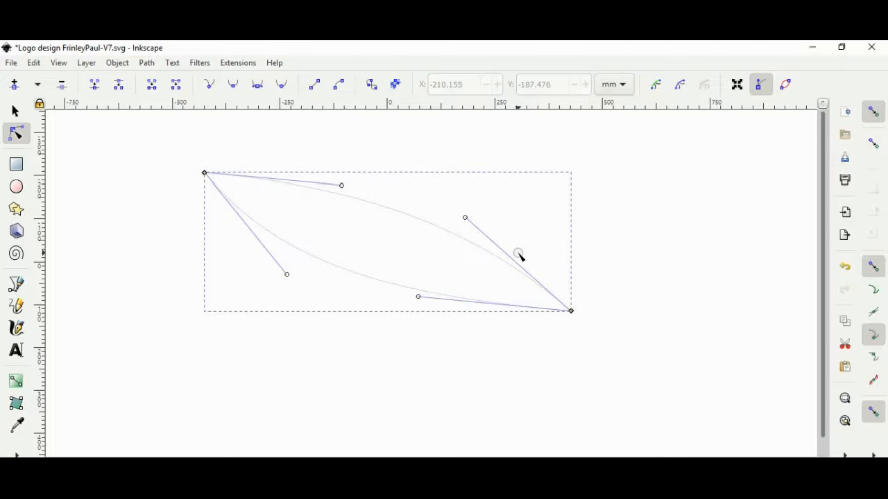
Step: Shift the leaf outline slightly right, then bulge its upper edge upward and flatten its lower edge
left_click(15, 111)
left_click_drag(327, 194, 354, 186)
double_click(349, 200)
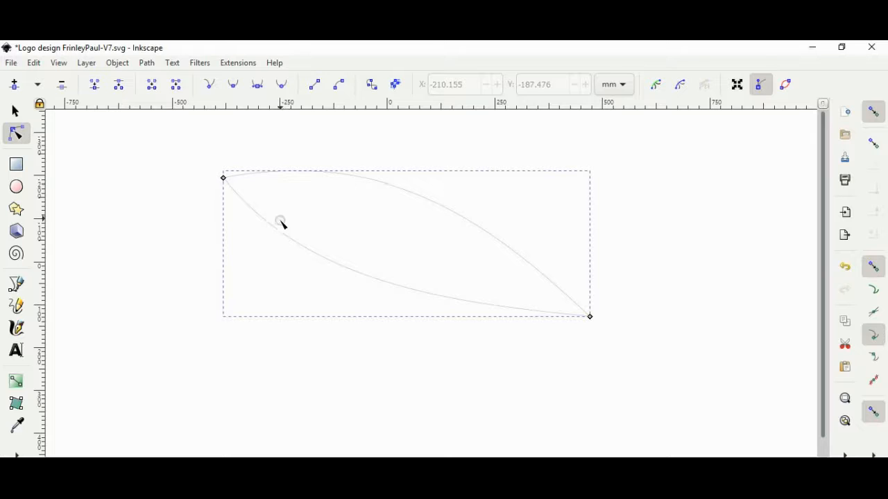
left_click_drag(364, 273, 376, 250)
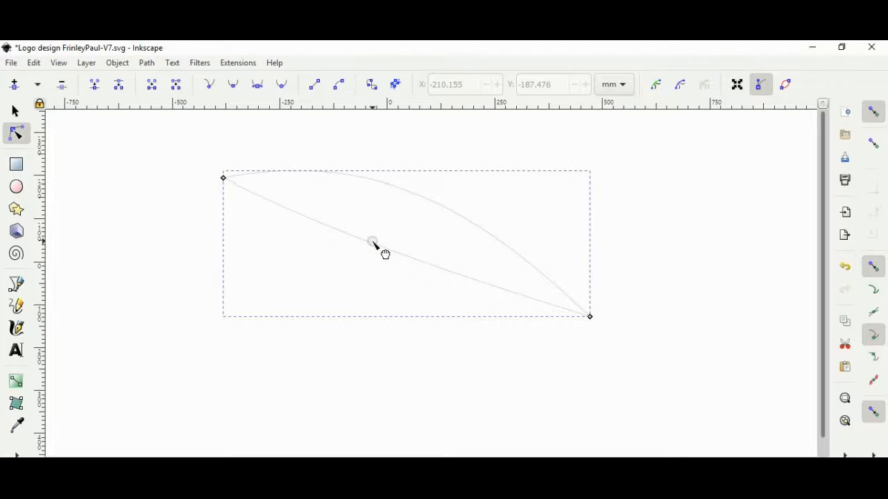
left_click_drag(421, 200, 427, 173)
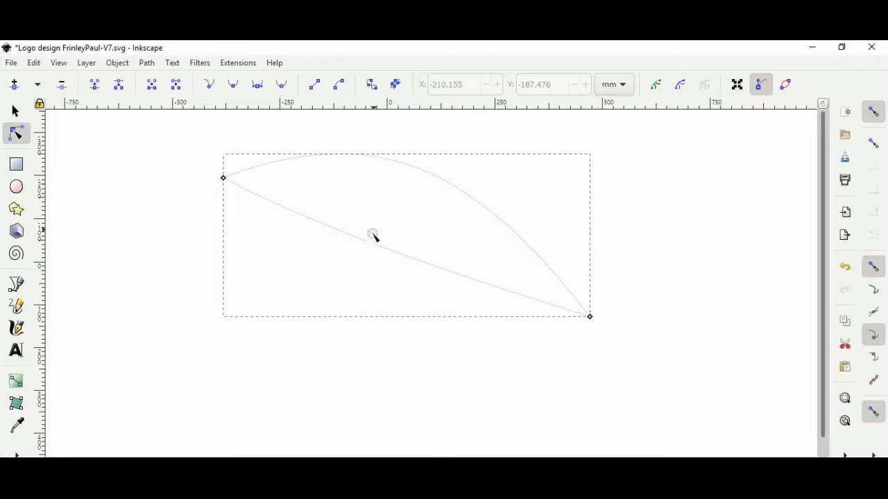
left_click_drag(372, 236, 378, 260)
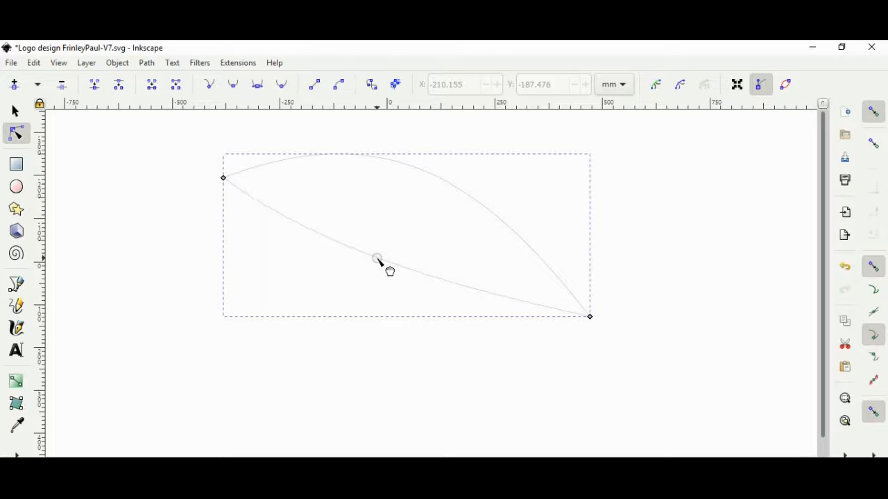
left_click(17, 111)
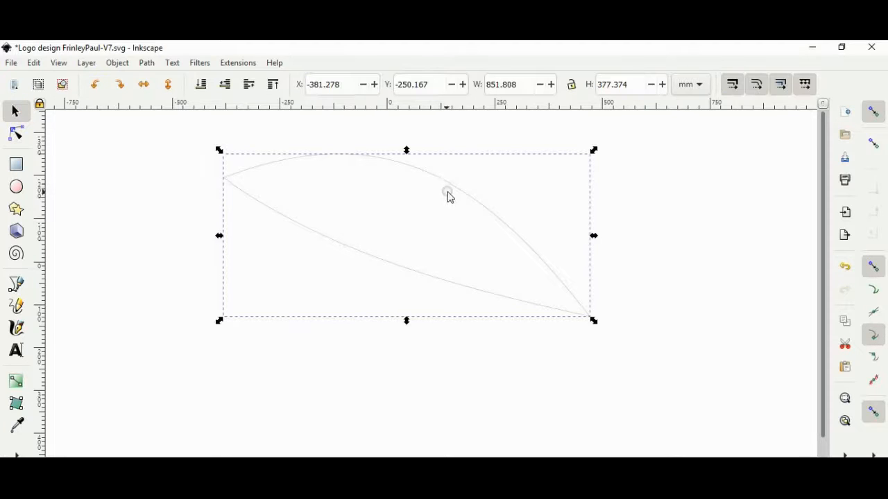
Step: Rotate the leaf outline clockwise to a steeper diagonal and move it to about X -267, Y -242 mm
left_click_drag(596, 151, 595, 211)
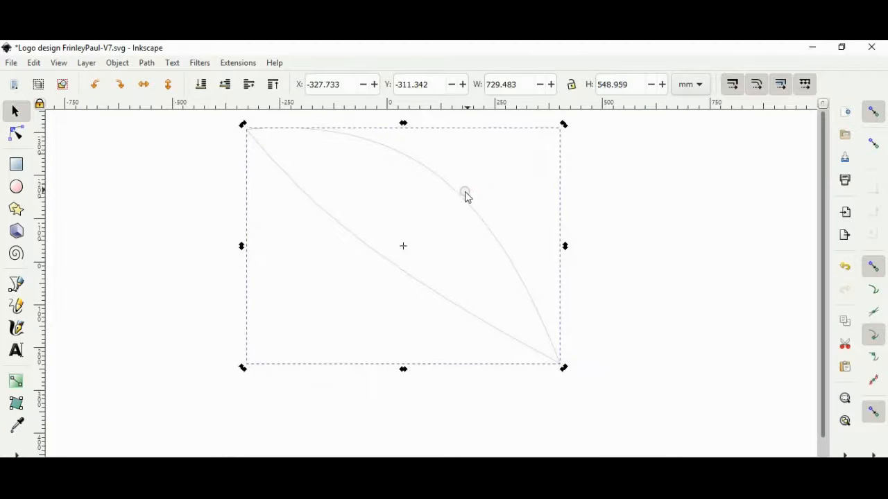
left_click_drag(465, 196, 491, 230)
left_click(587, 214)
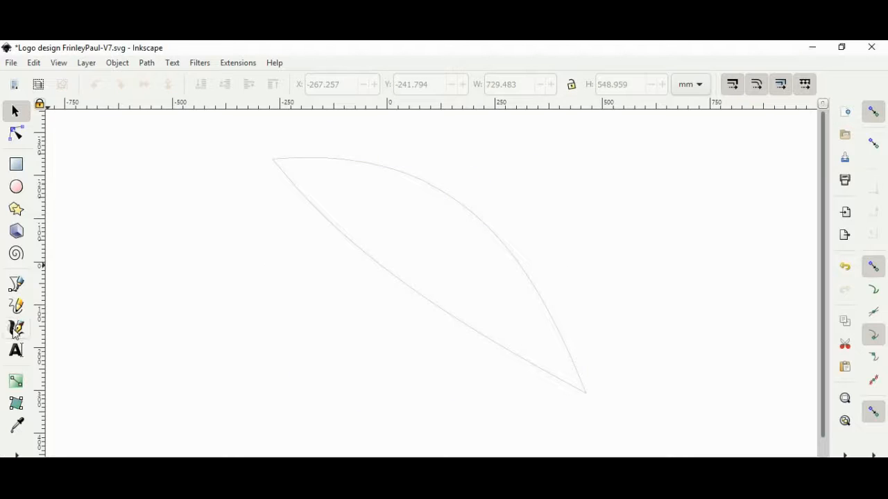
Step: Draw a triangular beak about 212 mm wide and 183 mm high from the leaf outline's upper tip, with one side along its lower edge
left_click(17, 284)
left_click(273, 160)
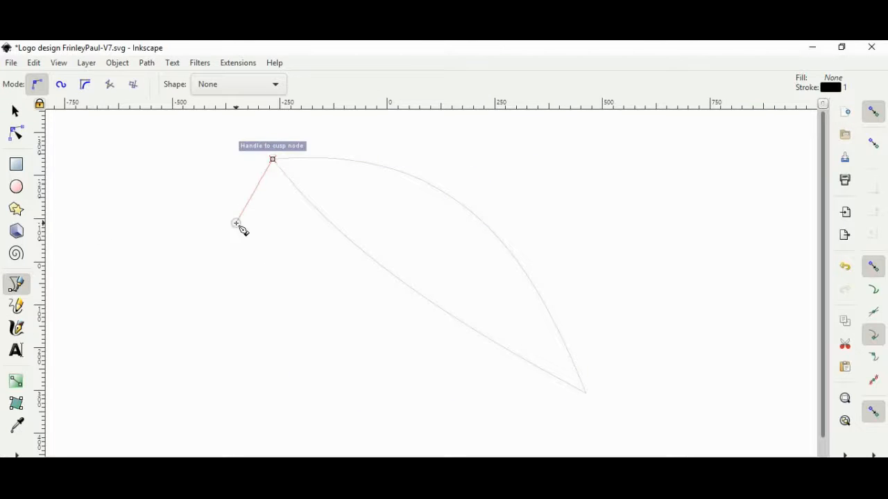
left_click(221, 236)
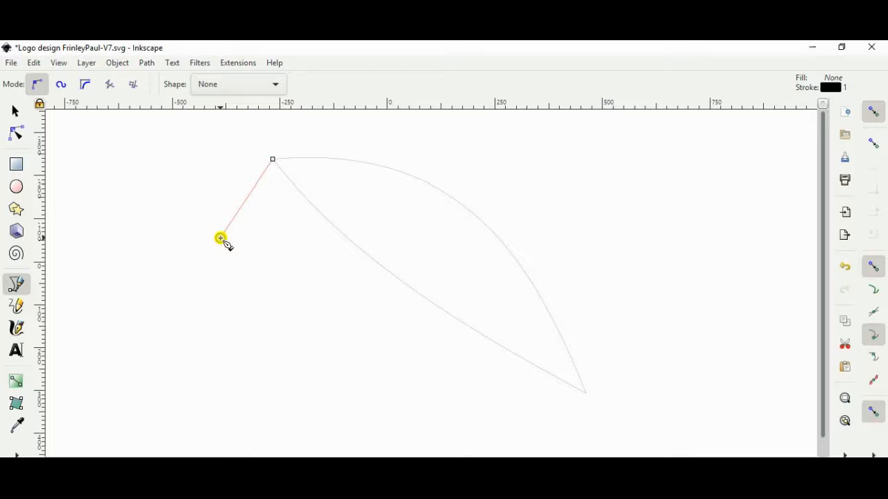
left_click(311, 207)
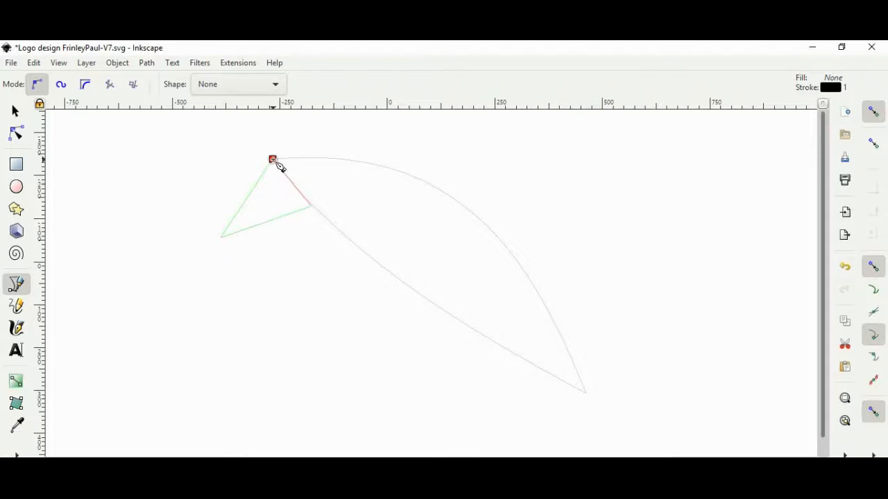
left_click(272, 160)
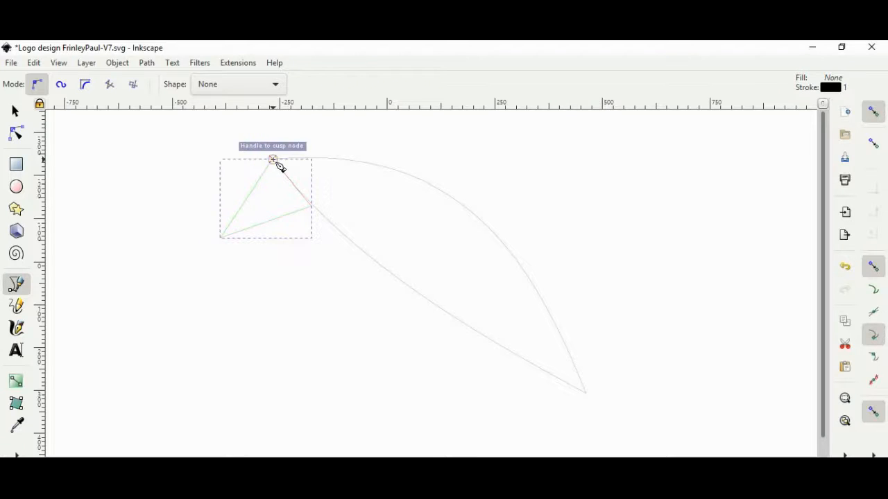
Step: Draw a closed wing outline about 439 by 365 mm inside the body, tracing the body's upper curve with several nodes
left_click(365, 165)
left_click(411, 261)
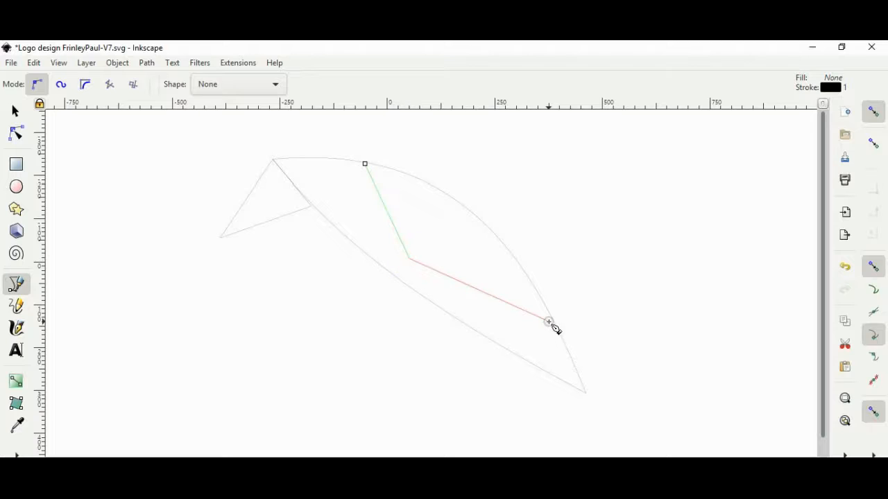
left_click(551, 320)
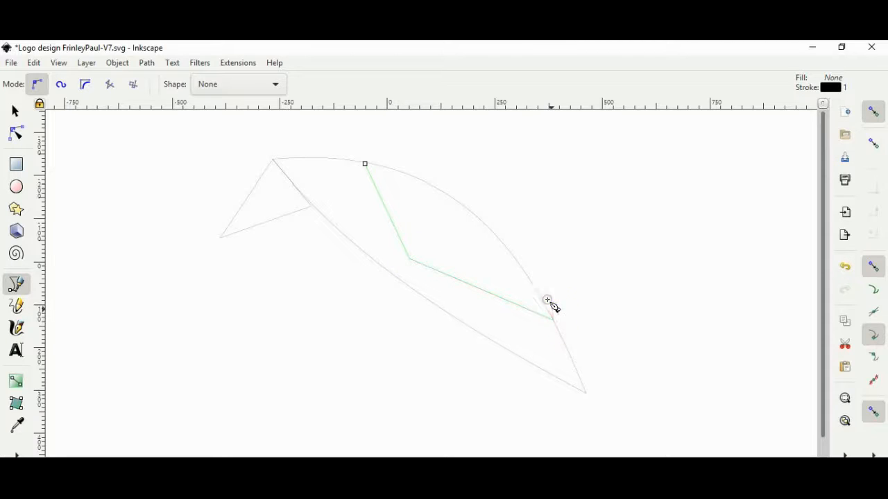
left_click(510, 248)
left_click(451, 195)
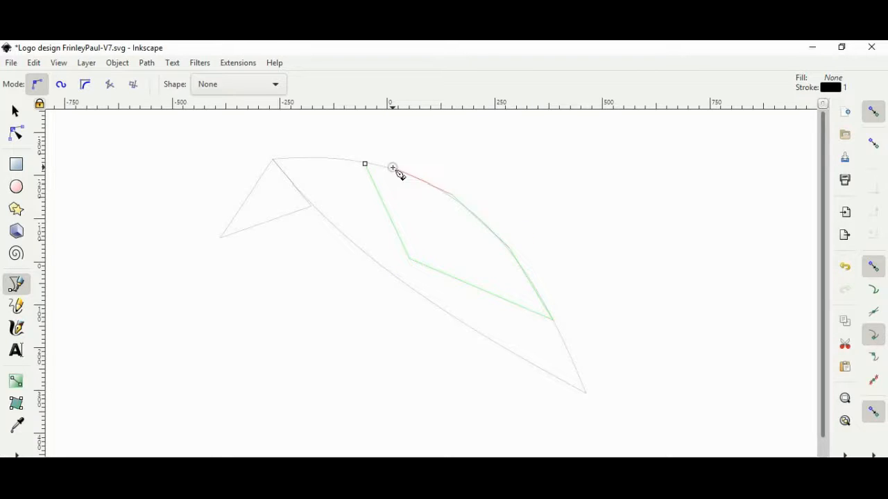
left_click(366, 165)
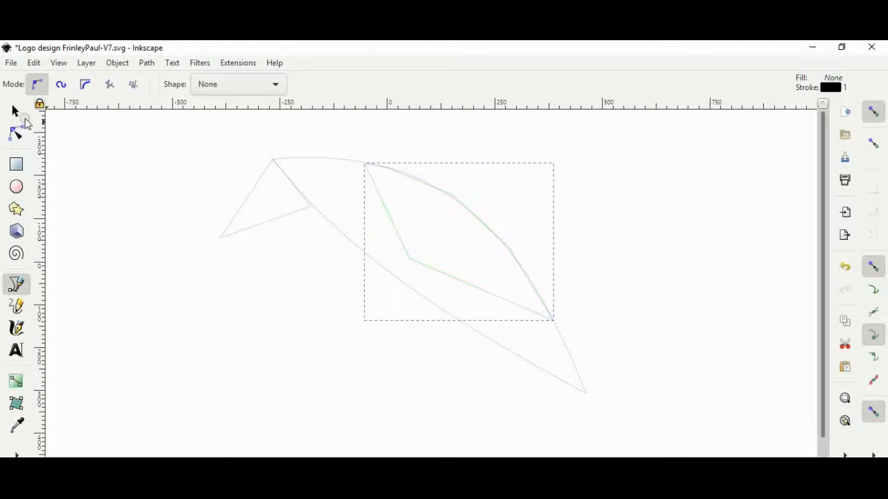
Step: Delete the three intermediate nodes on the wing's upper edge and fit the remaining curve to the body's upper edge
left_click(15, 111)
key("n")
left_click_drag(375, 149, 536, 255)
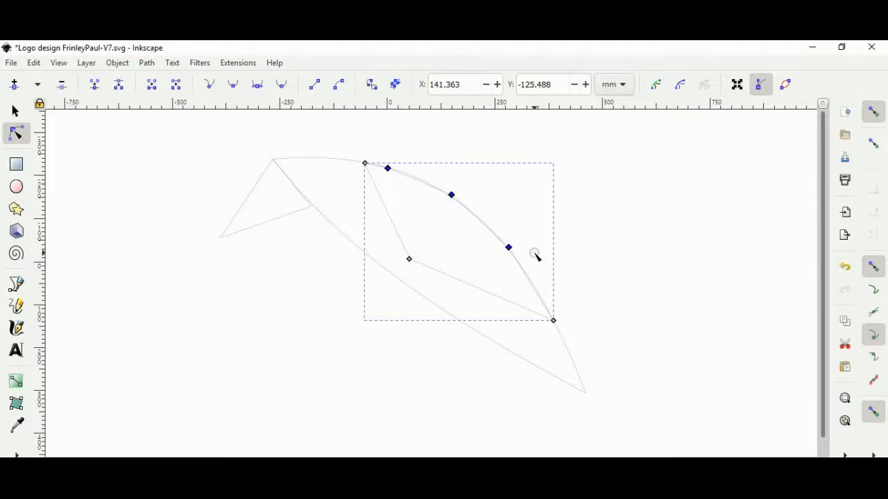
key("Delete")
left_click_drag(454, 182, 459, 180)
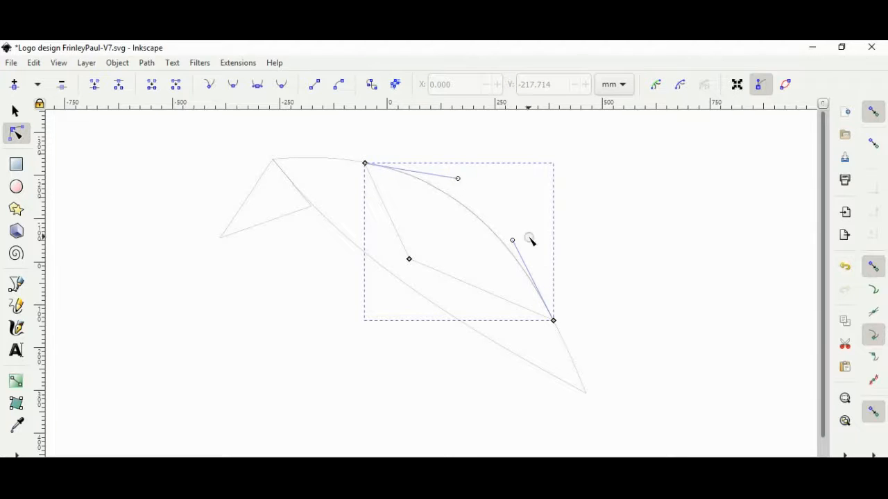
left_click(16, 111)
left_click(271, 287)
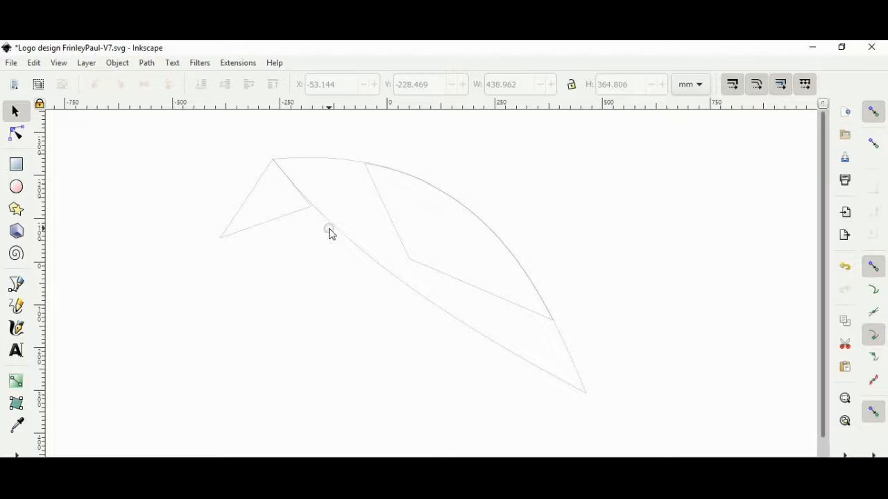
Step: Move the beak's inner corner node onto the body's lower edge and curve the adjoining side to follow the body
double_click(301, 212)
scroll(297, 204, "up", 2)
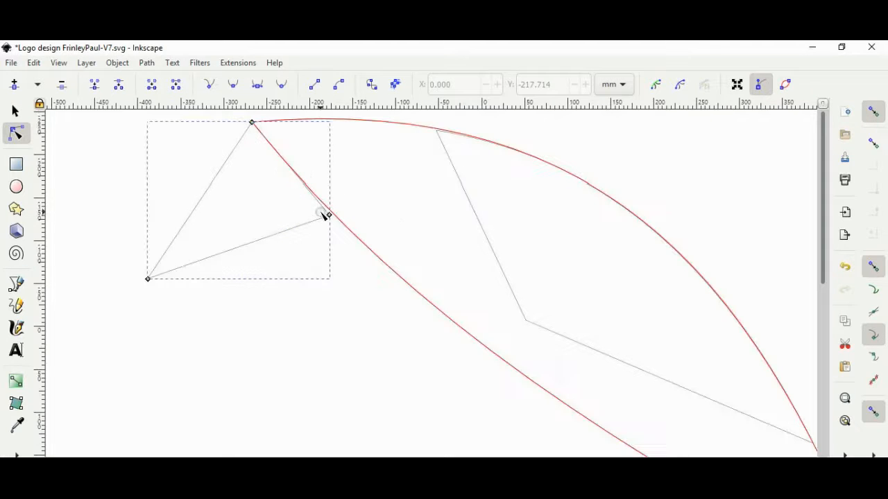
left_click_drag(330, 215, 330, 209)
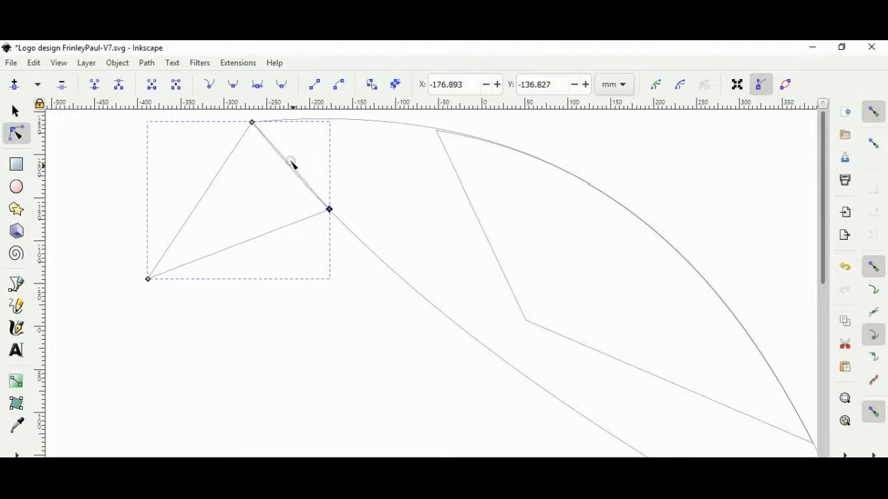
left_click(288, 163)
left_click(15, 111)
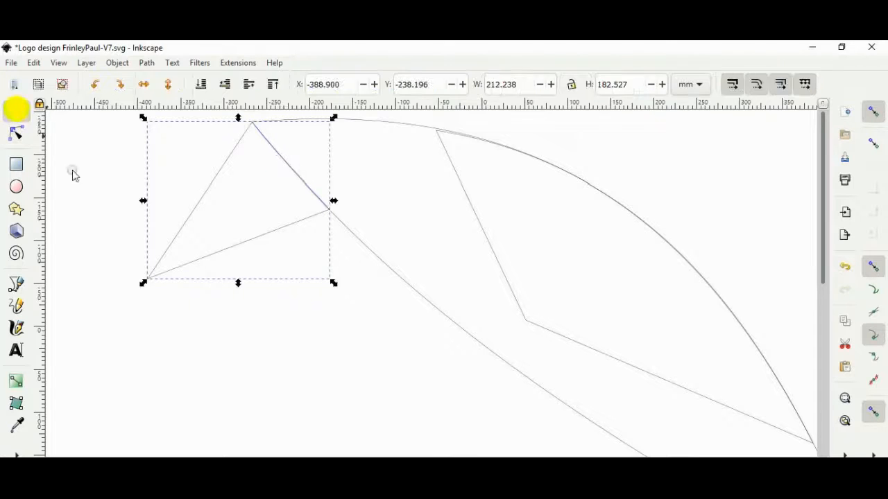
left_click(287, 348)
Step: Add a node on the body's lower edge, pull it down to about X 3, Y 90 mm, and adjust its handles into a rounded belly
scroll(287, 349, "down", 3)
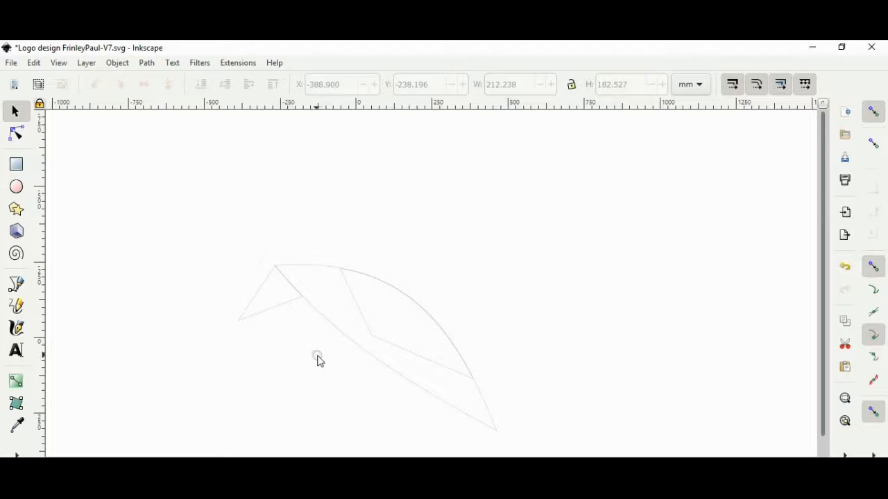
scroll(319, 358, "down", 1)
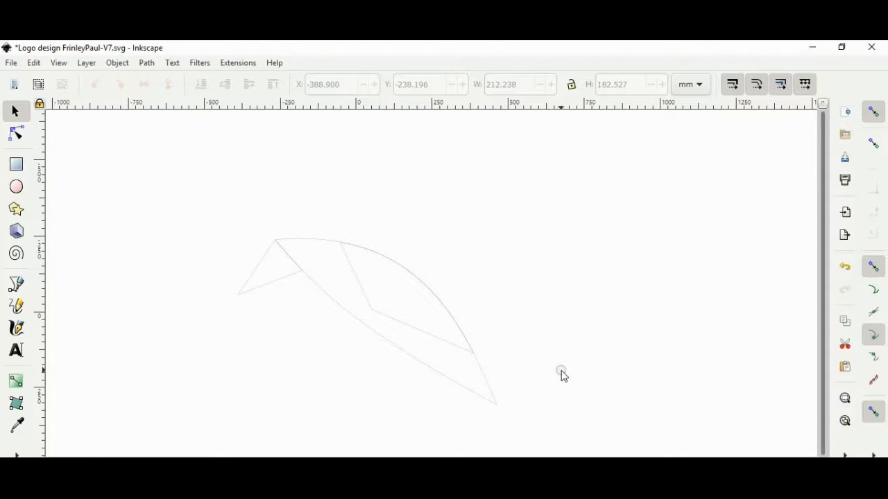
key("n")
left_click(364, 325)
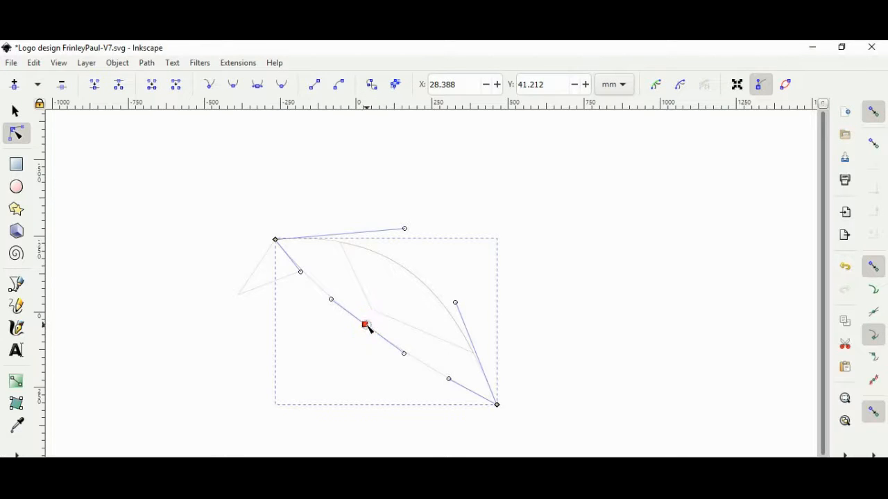
left_click_drag(367, 327, 354, 346)
left_click(349, 342)
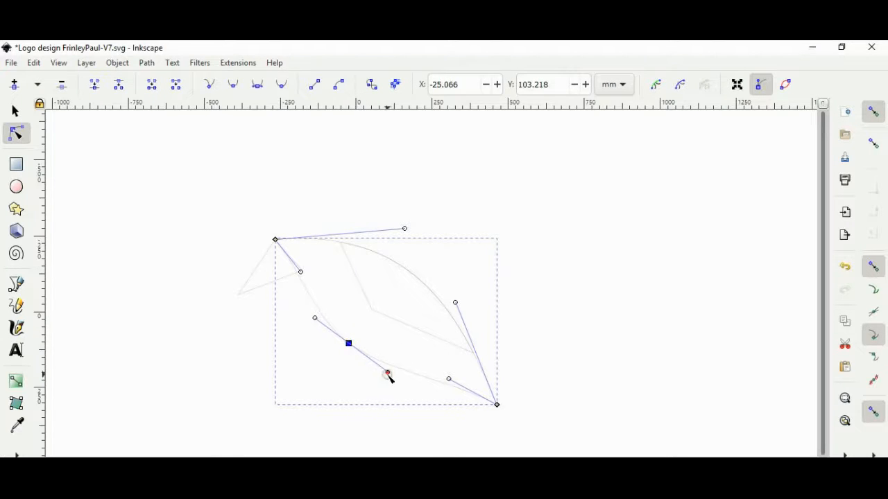
left_click_drag(389, 371, 405, 349)
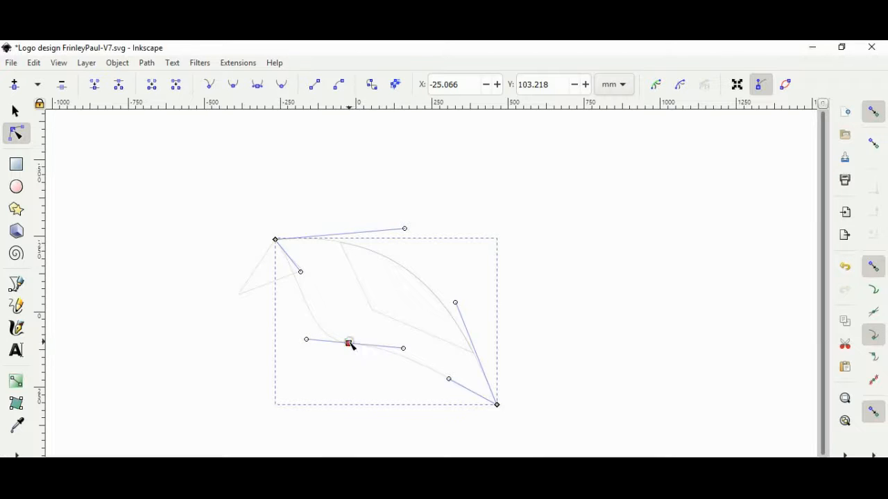
left_click_drag(350, 344, 356, 339)
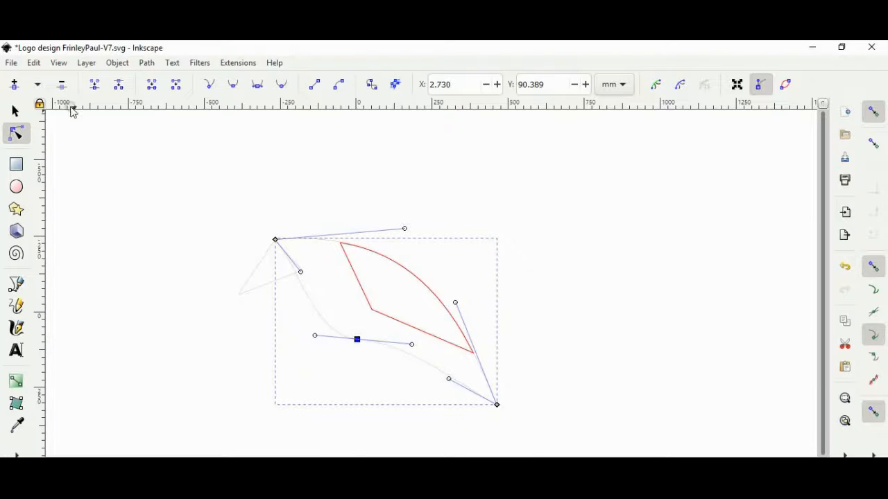
left_click(16, 112)
left_click(140, 240)
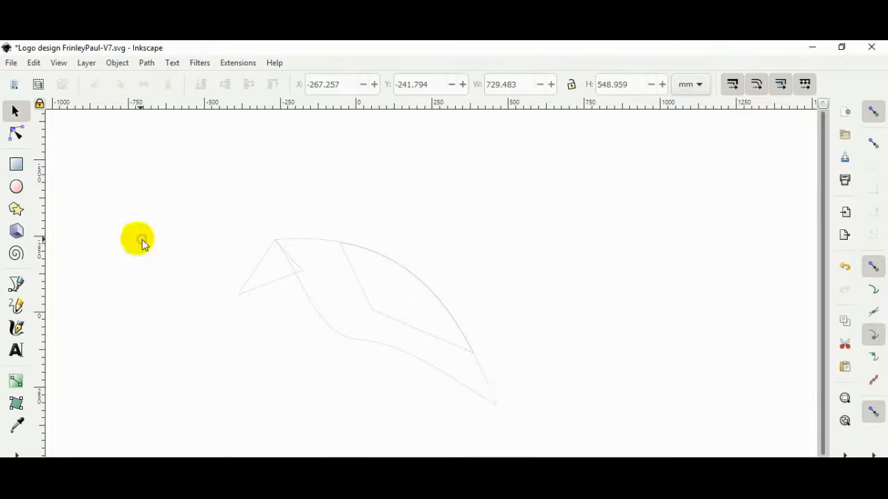
Step: Refit the beak to the reshaped body by moving its inner corner to about X -202, Y -130 mm and curving its side
scroll(268, 277, "up", 3)
double_click(323, 285)
left_click_drag(373, 265, 334, 243)
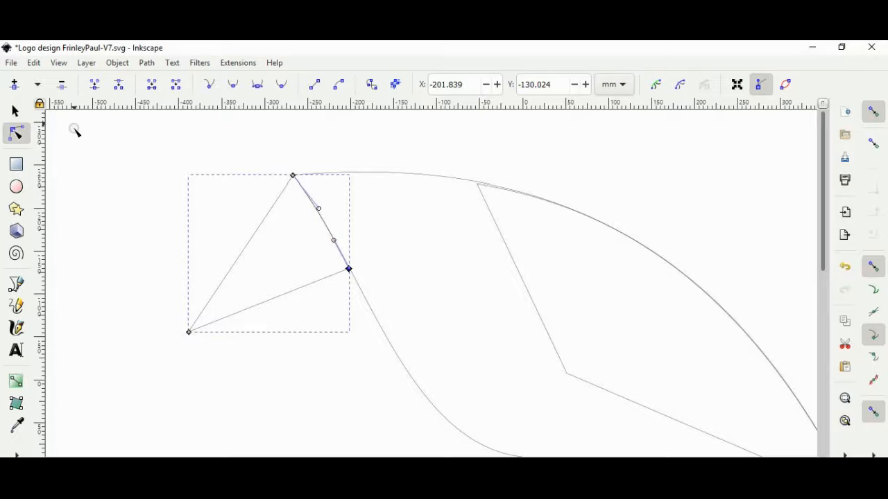
left_click(15, 111)
left_click(284, 275)
scroll(284, 276, "down", 2)
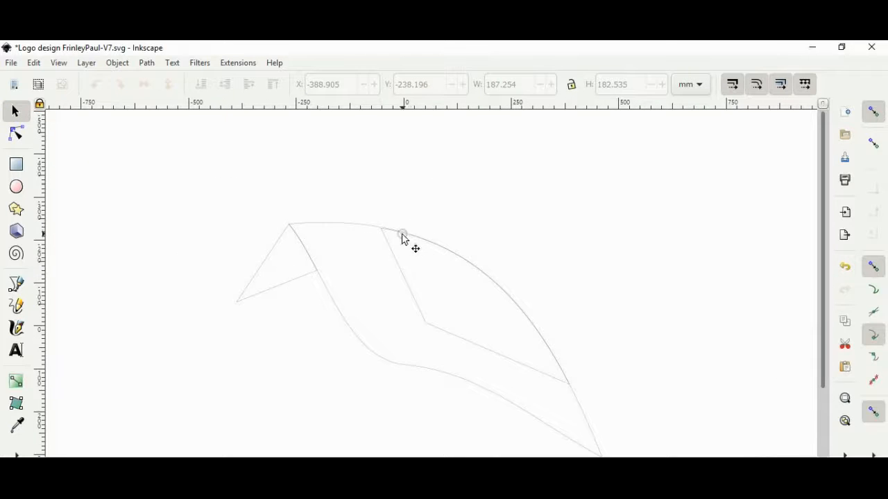
Step: Draw a closed tail outline about 408 by 540 mm, from the body's lower rear edge down to a rounded tip
scroll(409, 250, "down", 2)
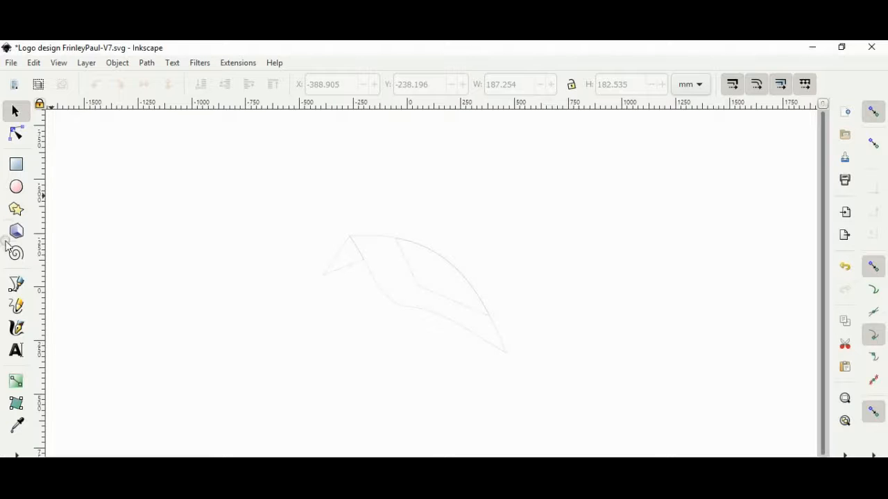
left_click(16, 284)
left_click(442, 315)
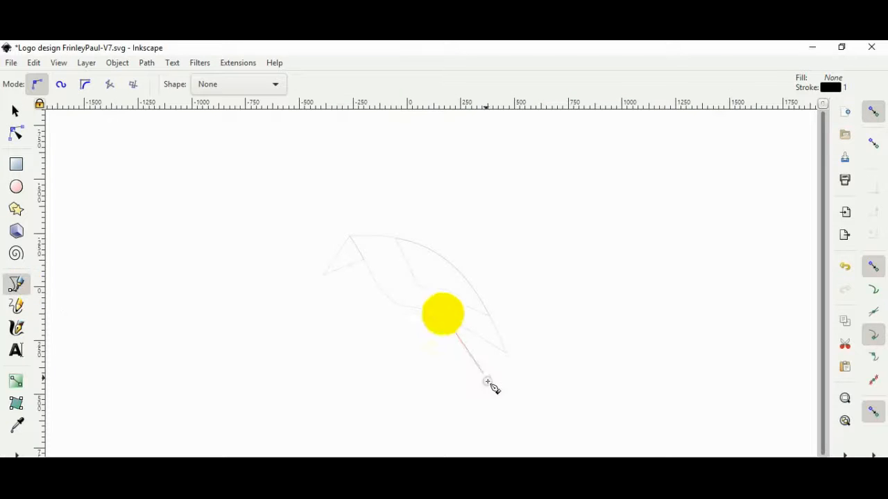
left_click_drag(514, 418, 531, 435)
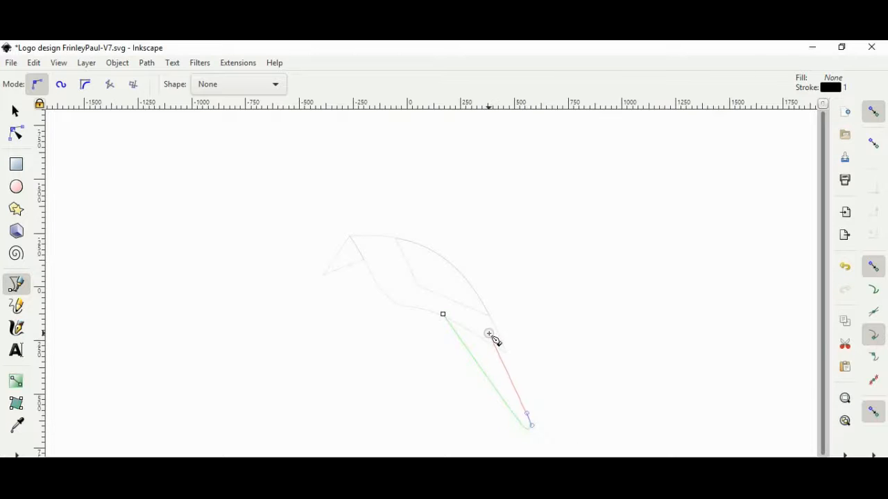
left_click(490, 334)
left_click(443, 315)
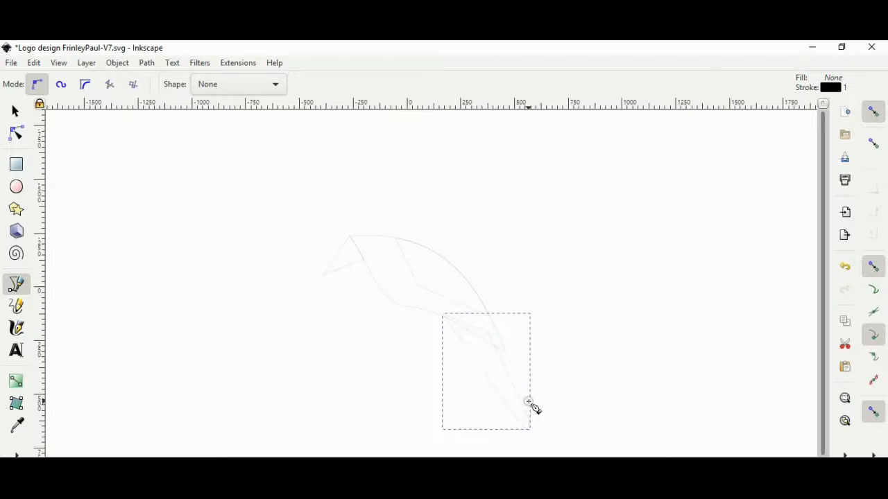
Step: Move the tail's two upper corner nodes onto the body's lower edge and curve the side between them to follow the body
scroll(522, 405, "up", 3, "ctrl")
left_click(16, 111)
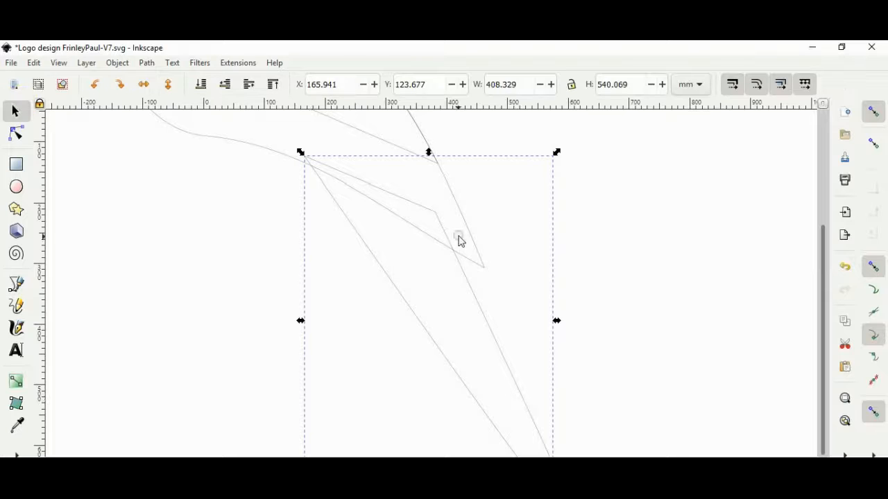
double_click(418, 203)
left_click_drag(435, 212, 438, 240)
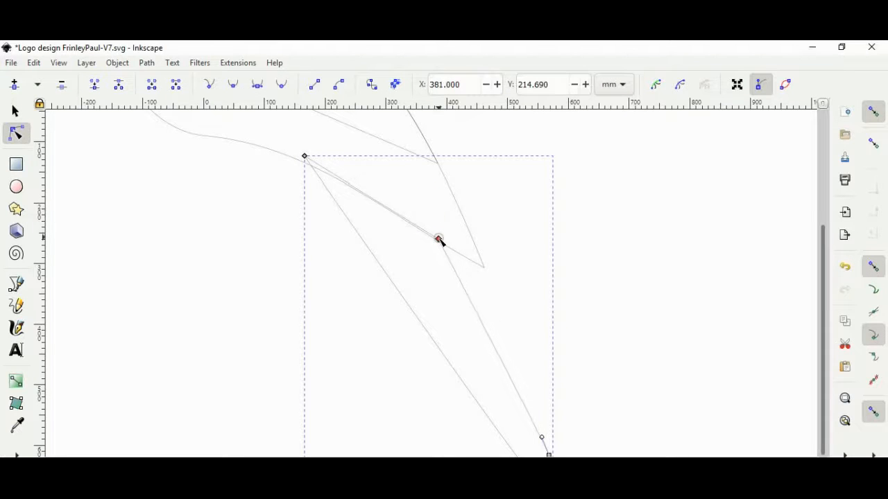
left_click_drag(307, 159, 306, 164)
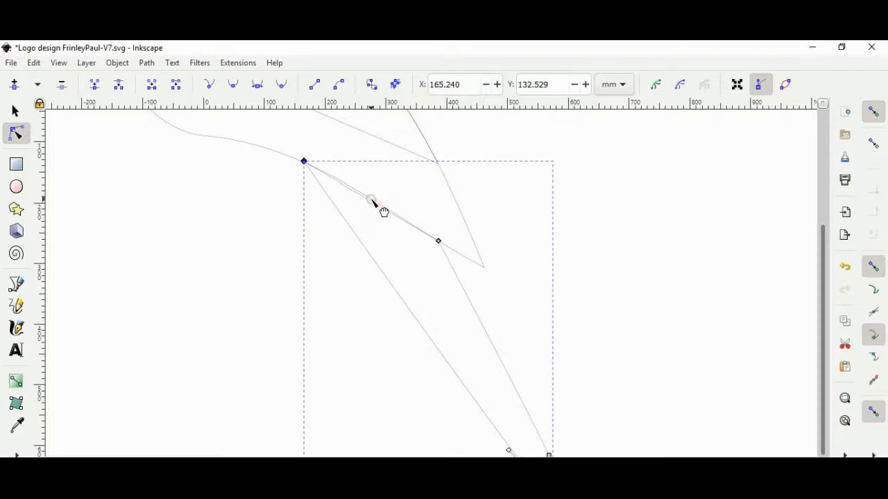
left_click_drag(374, 202, 369, 199)
scroll(504, 291, "down", 3, "ctrl")
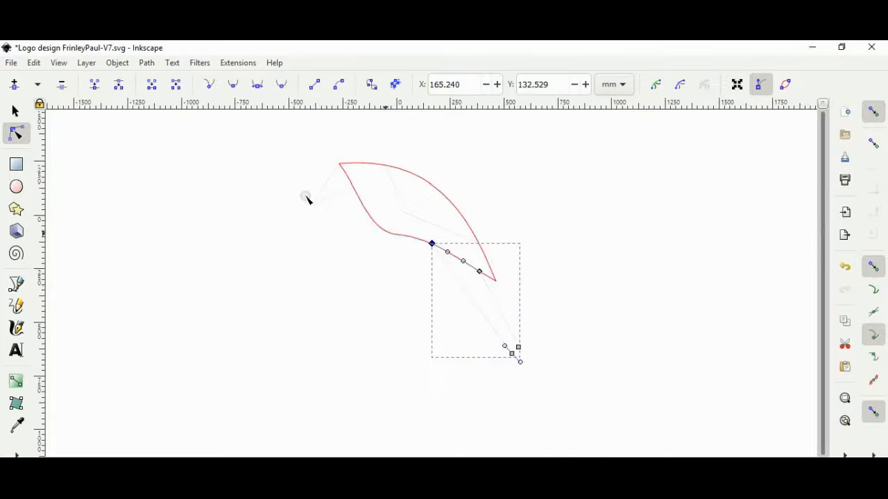
left_click(15, 110)
left_click(385, 289)
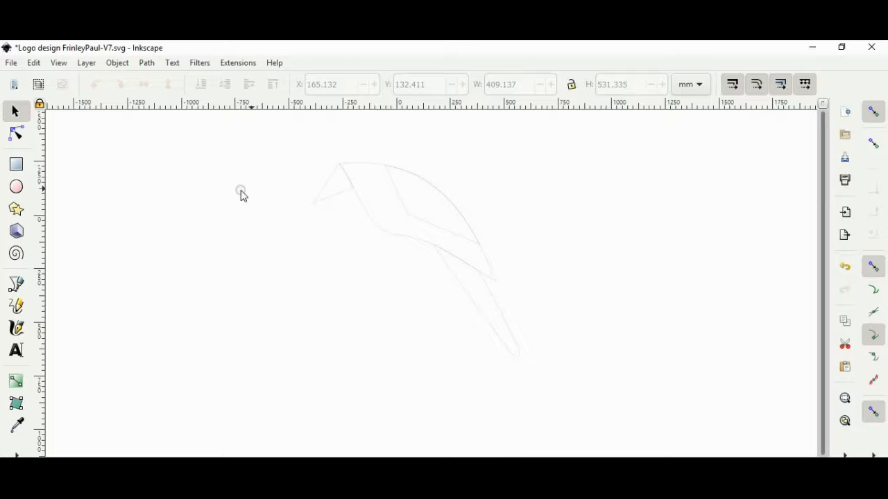
Step: Draw a small circular eye with a radius of about 7.6 mm inside the head, behind the beak
left_click(16, 187)
scroll(361, 166, "up", 6, "ctrl")
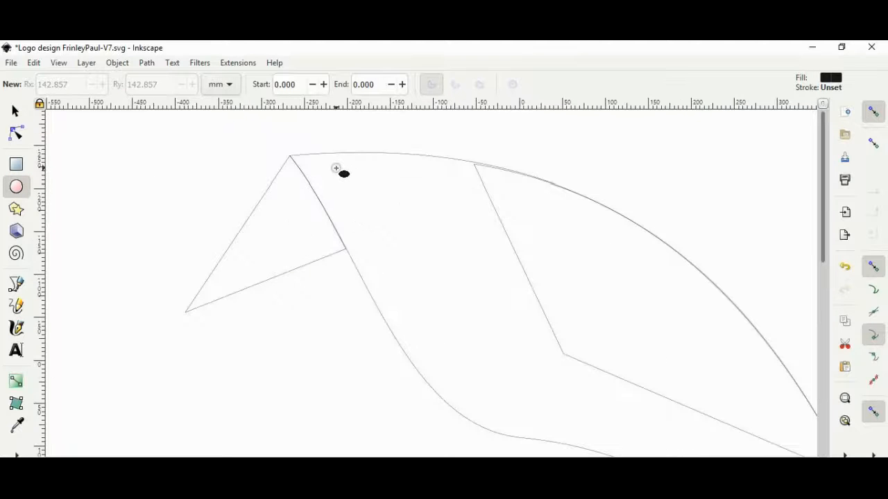
left_click_drag(335, 168, 347, 177)
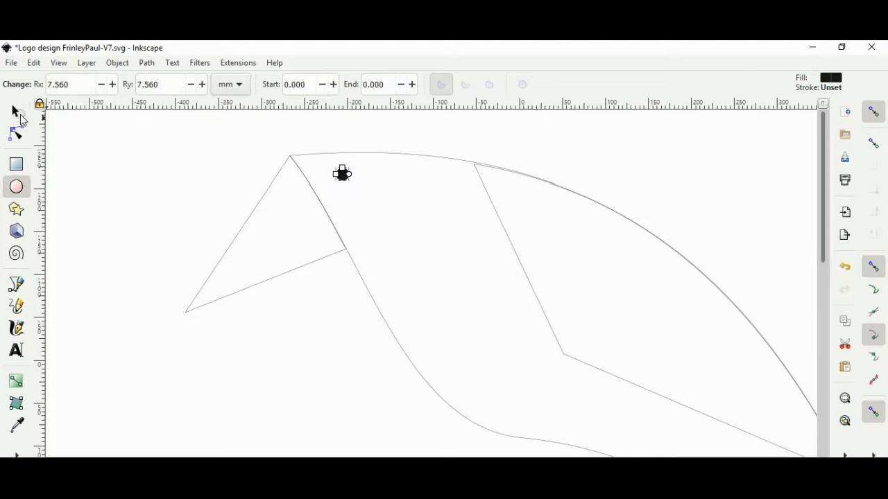
left_click(16, 111)
left_click(132, 167)
Step: Set the stroke width of all the bird's shapes to 8.8 mm with round caps
scroll(232, 196, "down", 3, "ctrl")
left_click_drag(170, 133, 573, 456)
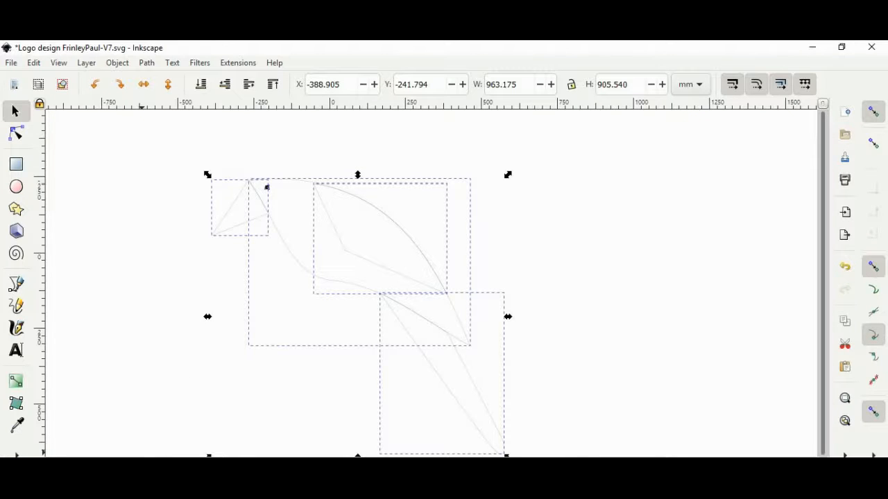
key("ctrl+shift+f")
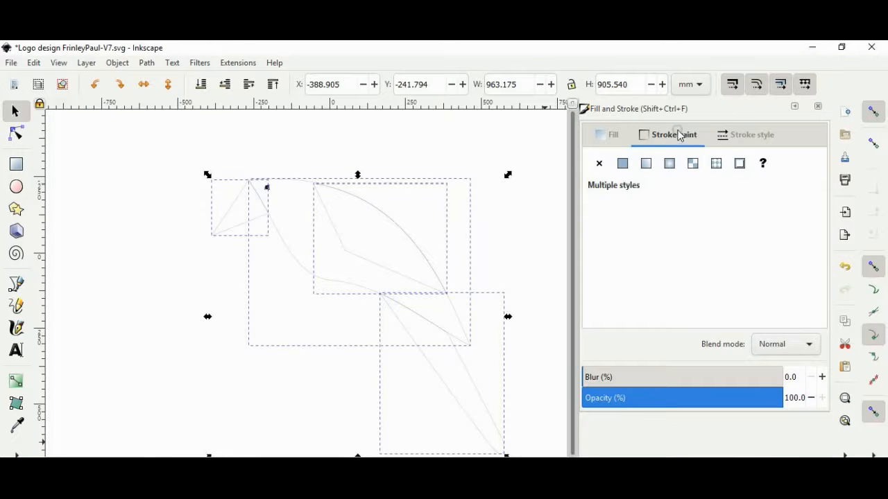
left_click(752, 135)
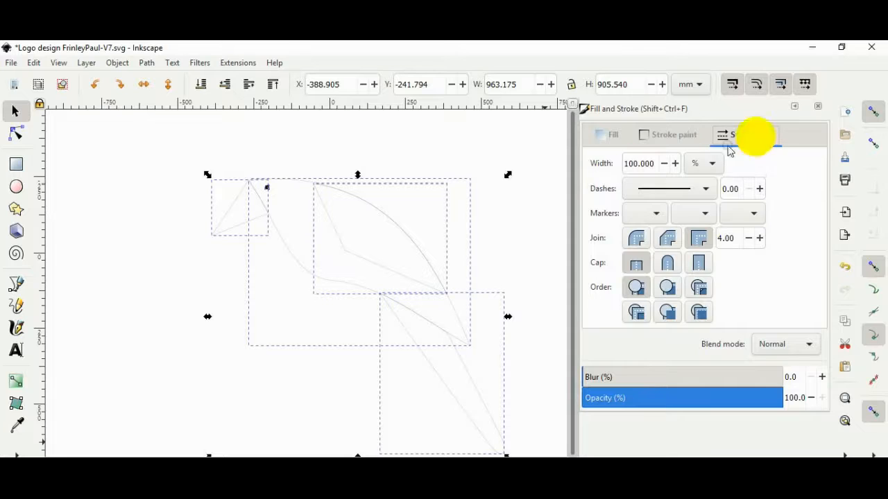
left_click(679, 164)
left_click(675, 163)
left_click(675, 163)
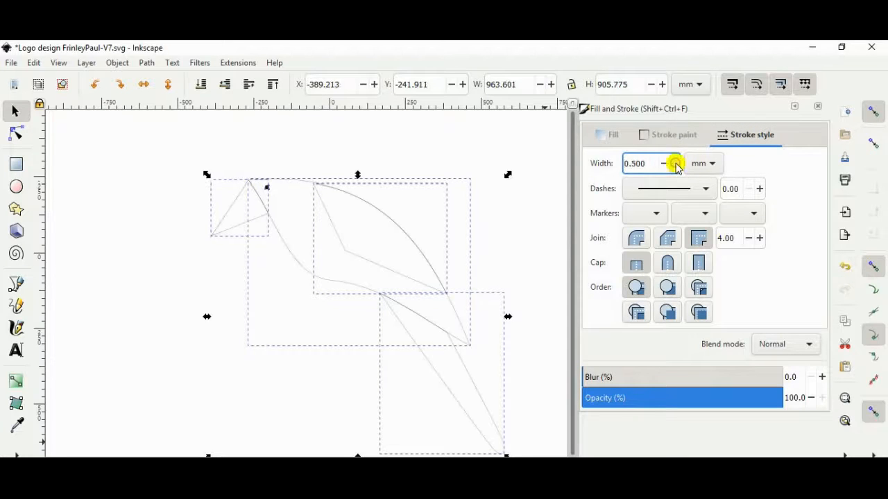
left_click(676, 163)
left_click(676, 164)
left_click(676, 164)
left_click(676, 163)
left_click(676, 164)
left_click(675, 164)
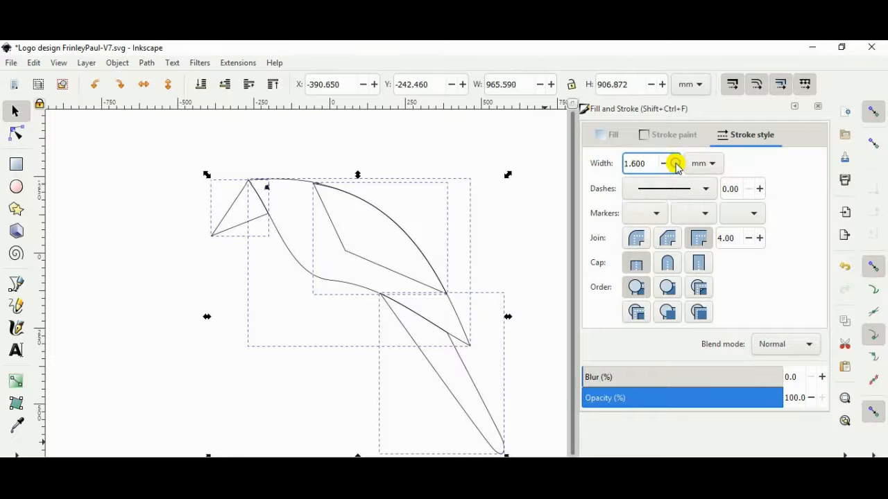
left_click(676, 164)
left_click(675, 163)
left_click(675, 164)
left_click(676, 164)
left_click(676, 164)
left_click(676, 163)
left_click(675, 163)
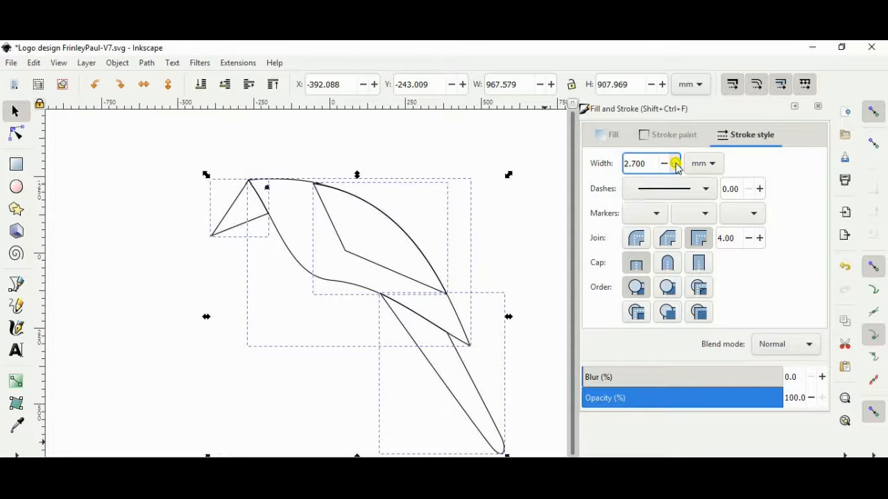
left_click(676, 164)
left_click(675, 164)
left_click(676, 164)
left_click(675, 164)
left_click(675, 164)
left_click(676, 163)
left_click(675, 164)
left_click(675, 164)
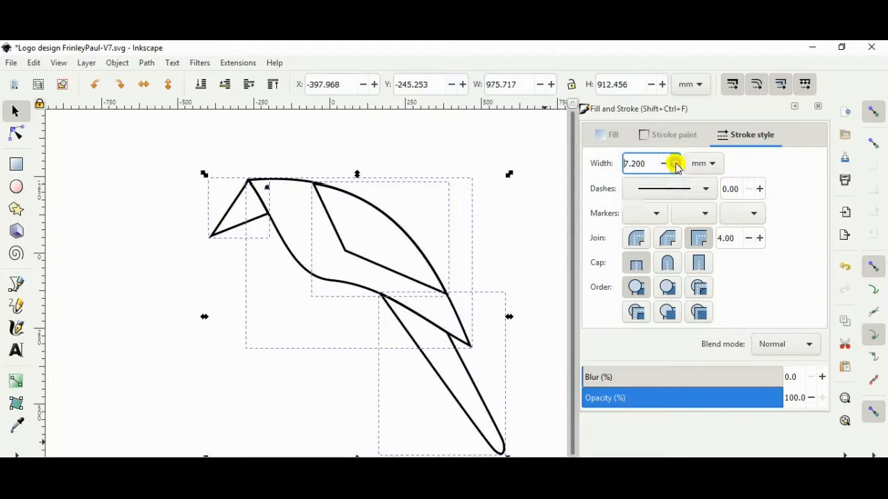
left_click(675, 164)
left_click(676, 164)
left_click(676, 164)
left_click(675, 163)
left_click(676, 164)
left_click(675, 163)
left_click(676, 164)
left_click(676, 164)
left_click(676, 163)
left_click(676, 163)
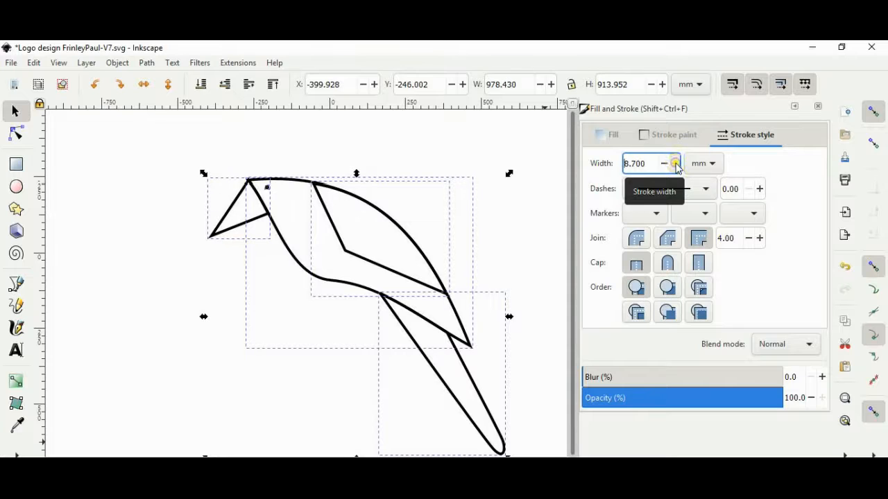
left_click(675, 163)
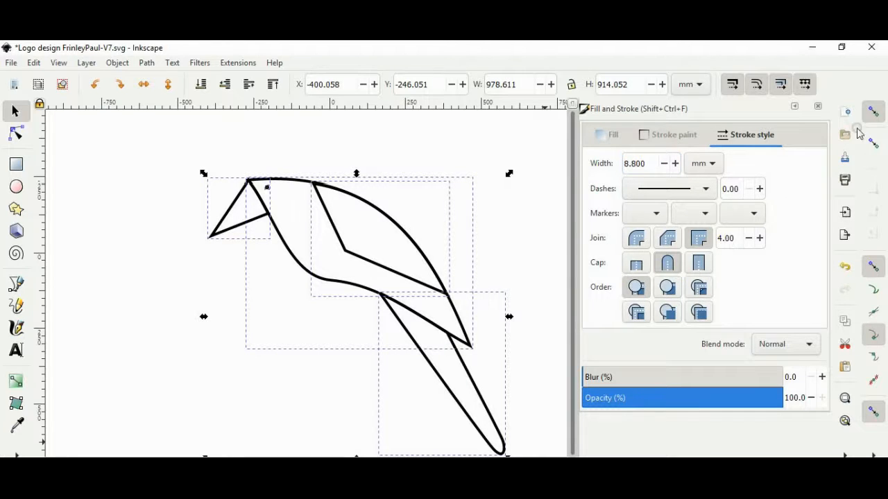
left_click(817, 108)
left_click(546, 264)
Step: Move the tail's front upper corner node along the body's lower edge to about X 161.5, Y 132.5 mm
scroll(384, 316, "up", 6, "ctrl")
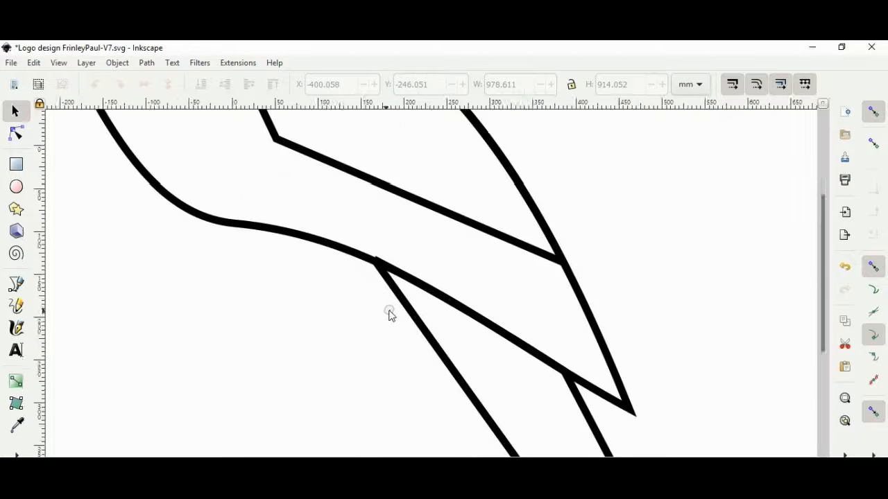
double_click(378, 211)
left_click(337, 168)
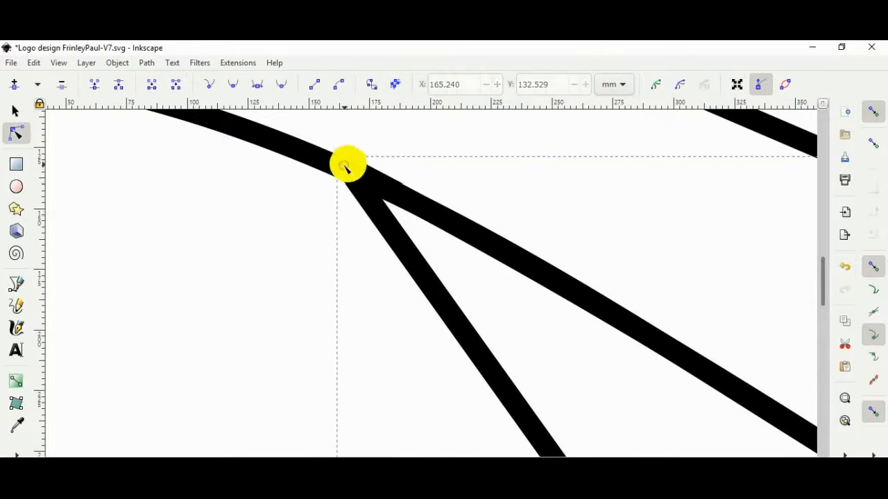
left_click_drag(338, 170, 338, 167)
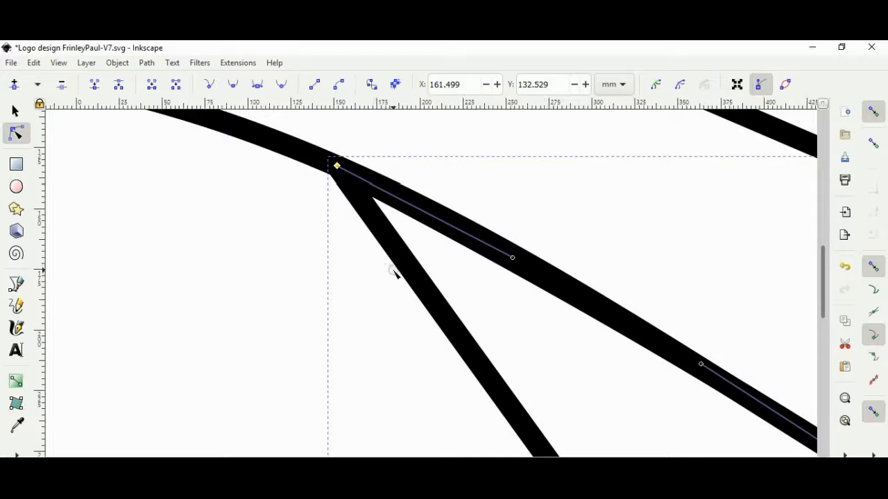
scroll(398, 275, "down", 4, "ctrl")
scroll(414, 285, "down", 1)
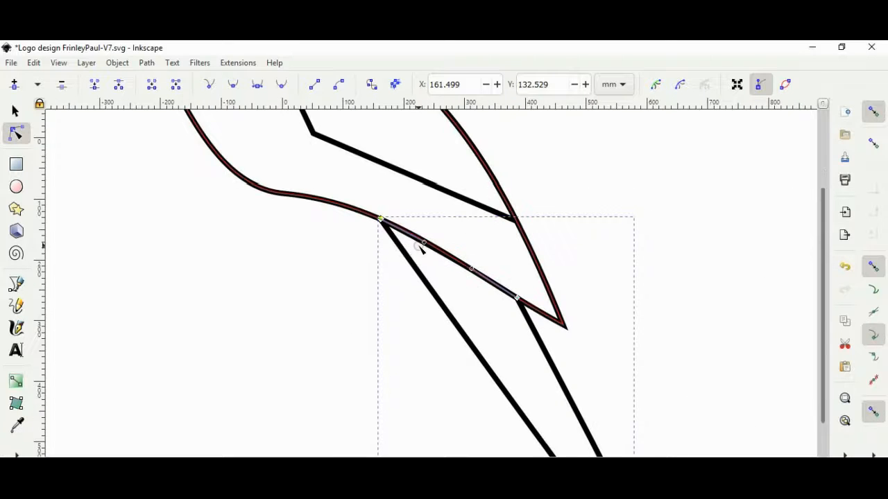
scroll(420, 249, "down", 3, "ctrl")
scroll(430, 253, "up", 2, "ctrl")
scroll(433, 244, "up", 3)
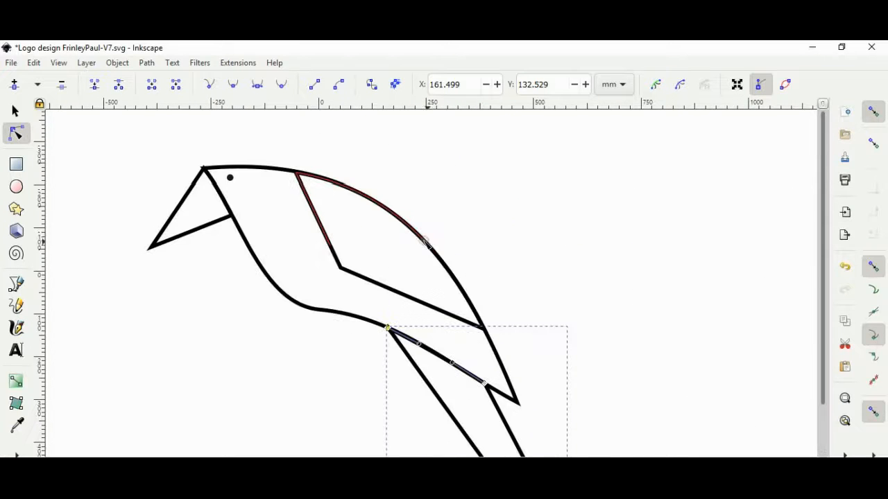
Step: Move the beak's top corner node to about X -275, Y -234 mm so its point stays within the body's outline
left_click(15, 111)
scroll(235, 174, "up", 4, "ctrl")
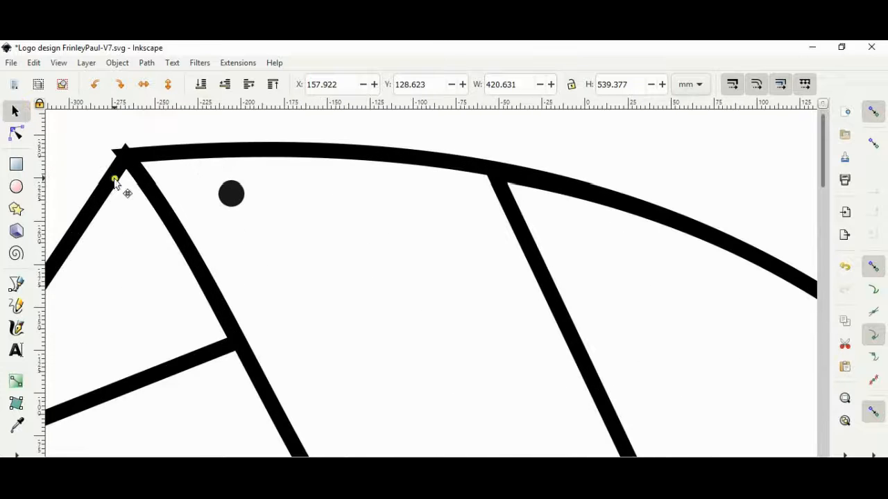
key("n")
left_click_drag(125, 153, 112, 163)
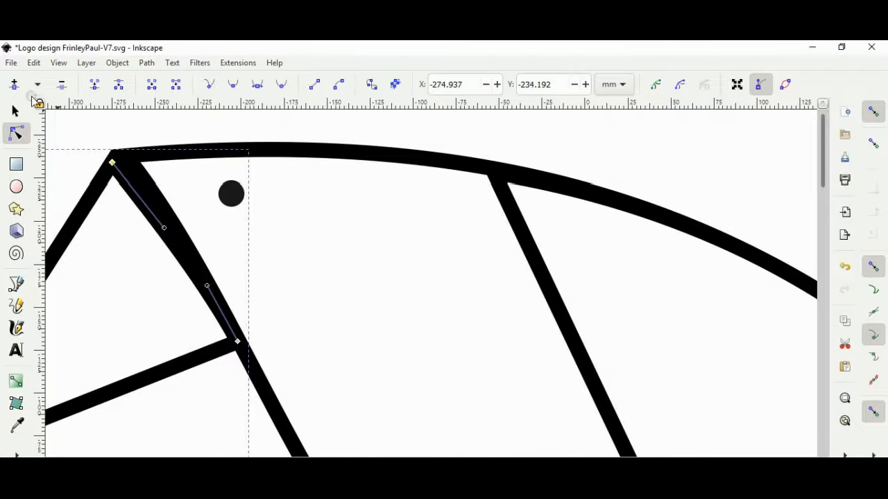
left_click(14, 113)
scroll(303, 291, "down", 4, "ctrl")
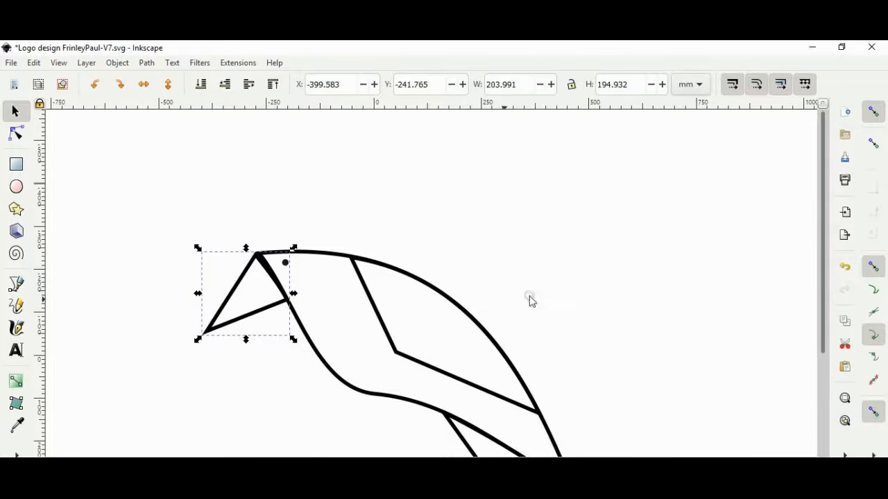
left_click(561, 291)
Step: Fill the beak and the wing with solid black
scroll(374, 317, "down", 3)
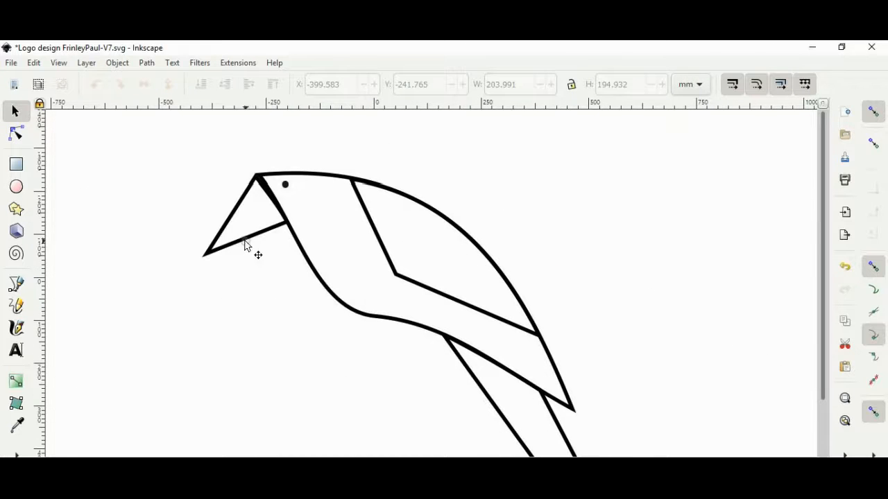
left_click(244, 244)
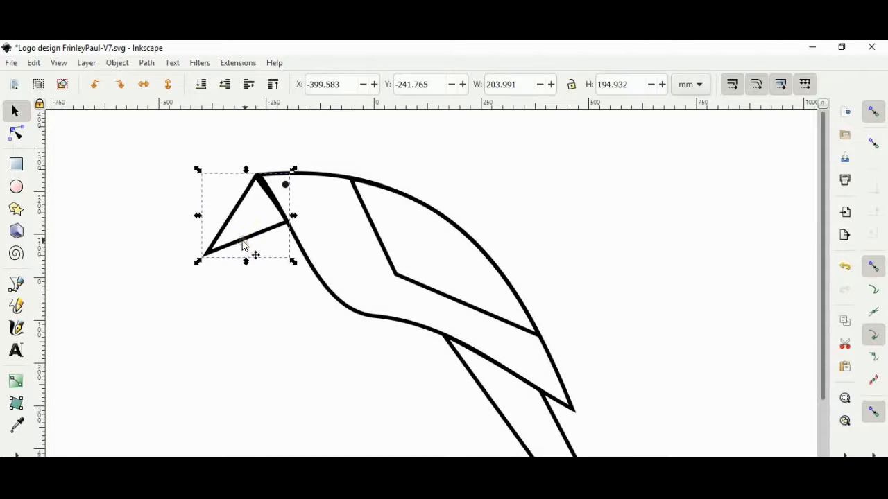
left_click(232, 388)
scroll(312, 373, "down", 1)
left_click(413, 256)
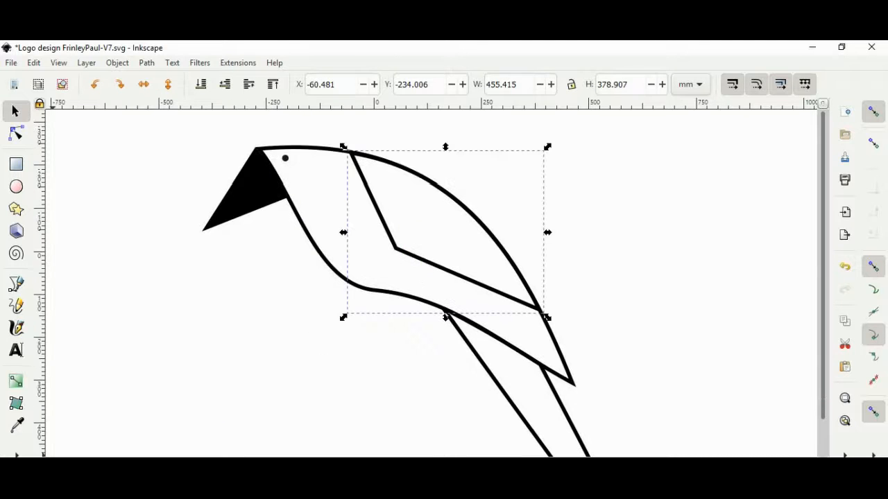
left_click(95, 451)
left_click(274, 389)
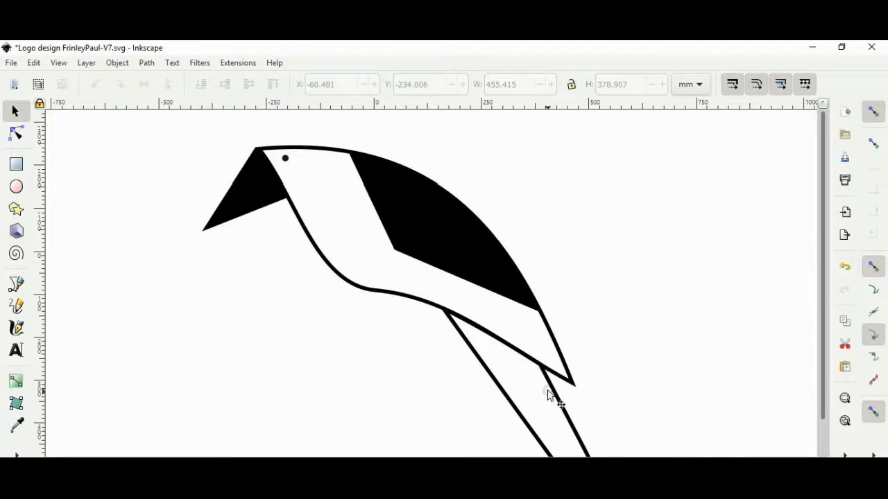
Step: Fill the tail with dark grey
left_click(507, 394)
left_click(105, 444)
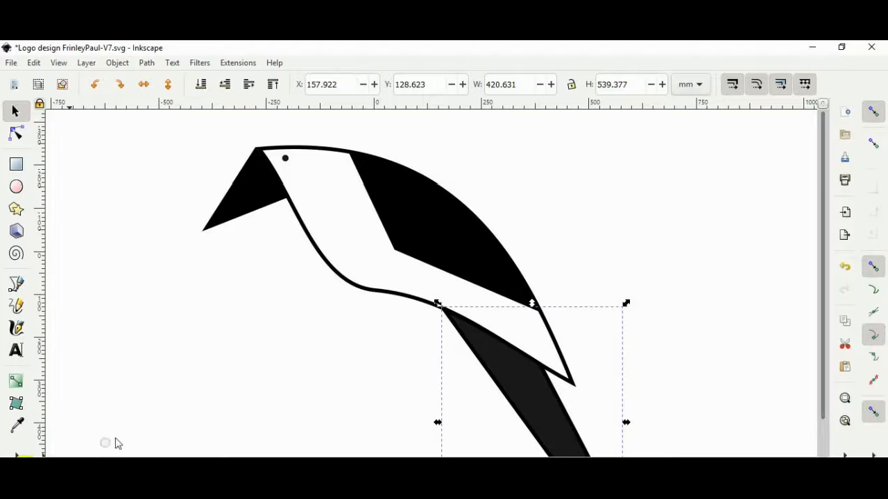
left_click(243, 353)
Step: Fill the tail with solid black
left_click(507, 375)
left_click(94, 451)
left_click(250, 361)
Step: Delete the wing's inner corner node and pull the top node's handle down toward the belly to round the inner edge
scroll(347, 351, "down", 2)
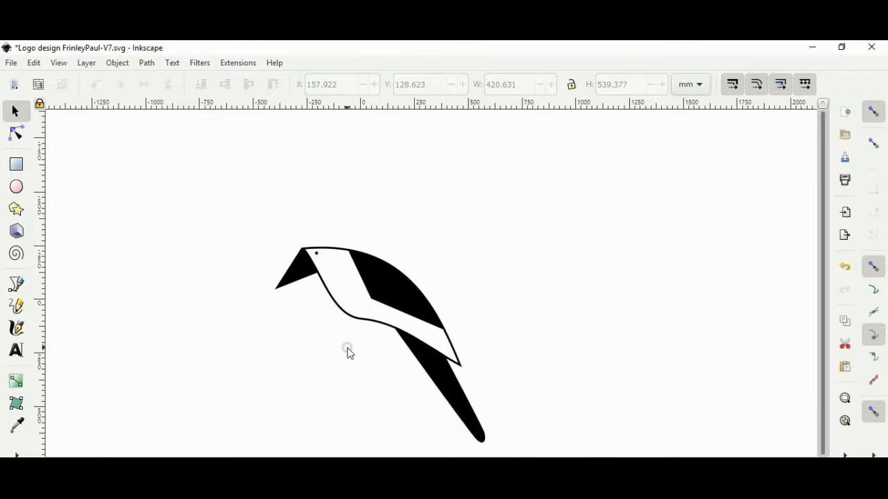
key("n")
left_click(361, 287)
left_click_drag(354, 282, 336, 309)
key("Delete")
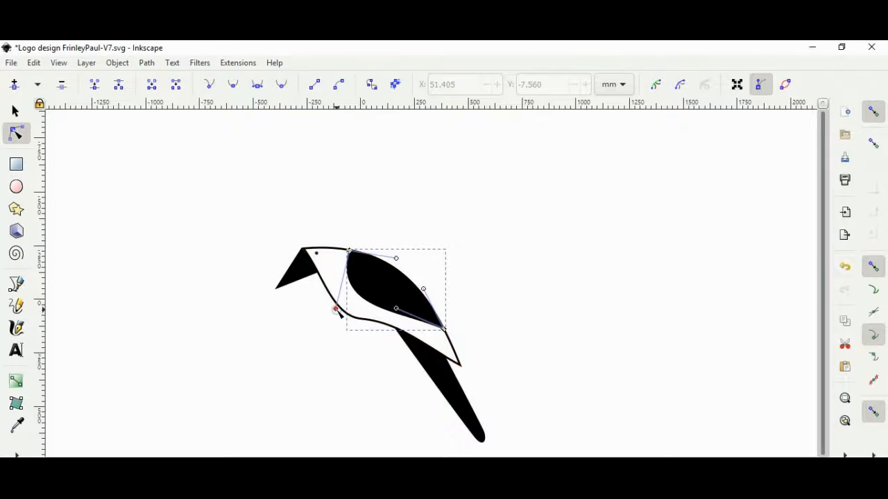
Step: Enlarge the bird's eye circle to about 26 mm across, keeping its upper corner position
left_click(15, 111)
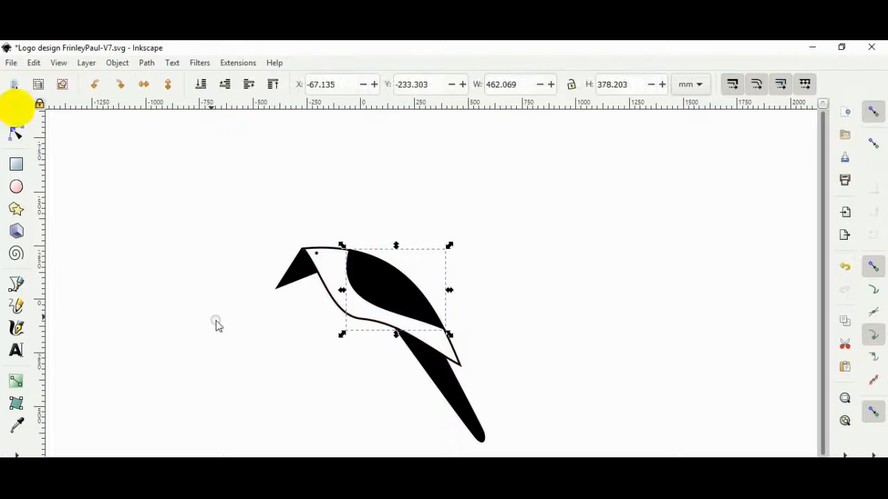
left_click(218, 324)
scroll(322, 261, "up", 2)
left_click(310, 245)
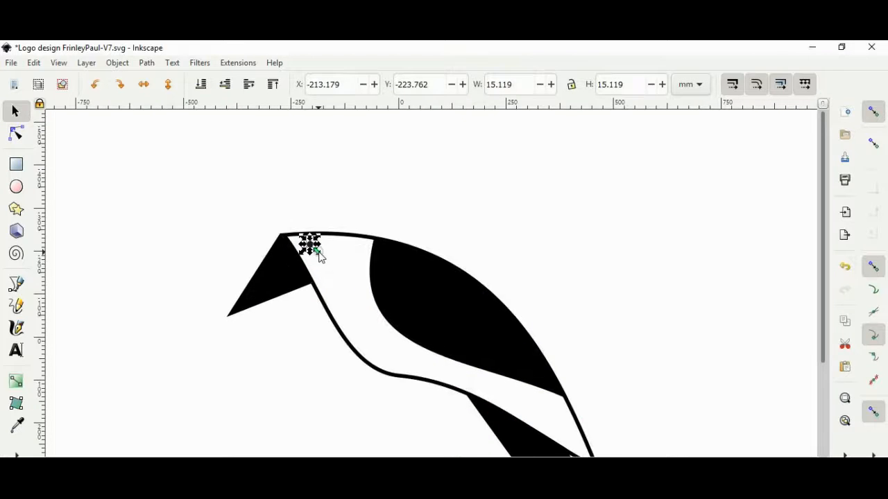
left_click_drag(318, 254, 323, 261)
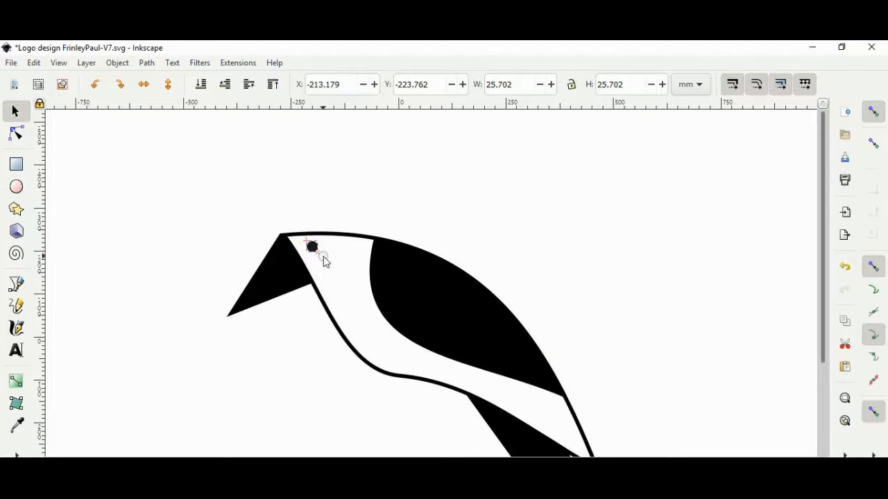
left_click(280, 345)
scroll(280, 345, "down", 2)
scroll(392, 368, "down", 4)
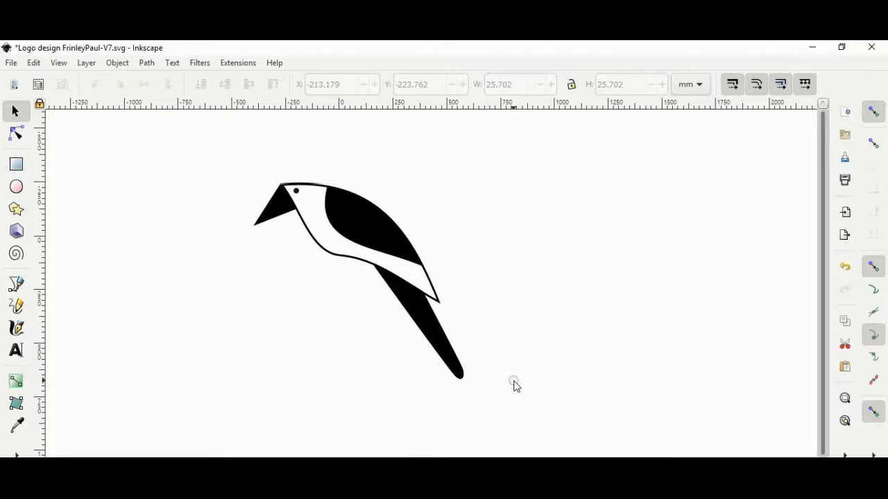
Step: Duplicate the wing, fill the copy with dark grey and shrink it to about 256 by 210 mm
scroll(516, 386, "up", 1)
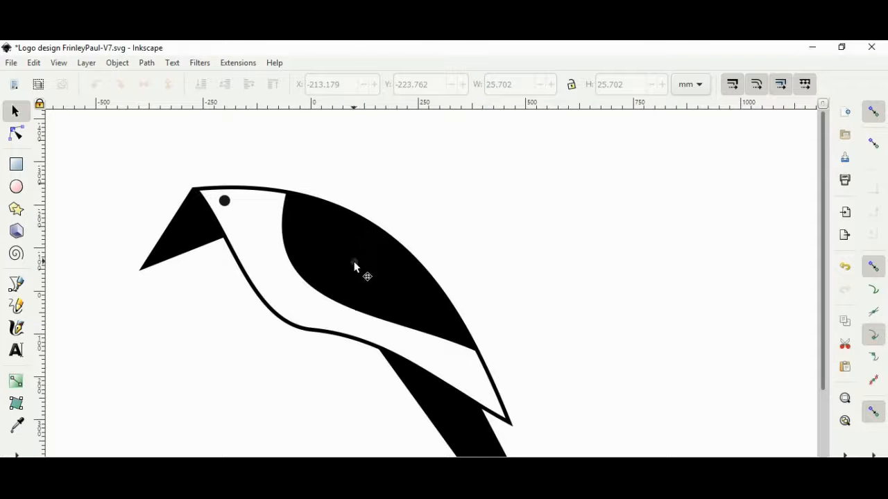
scroll(357, 305, "down", 1)
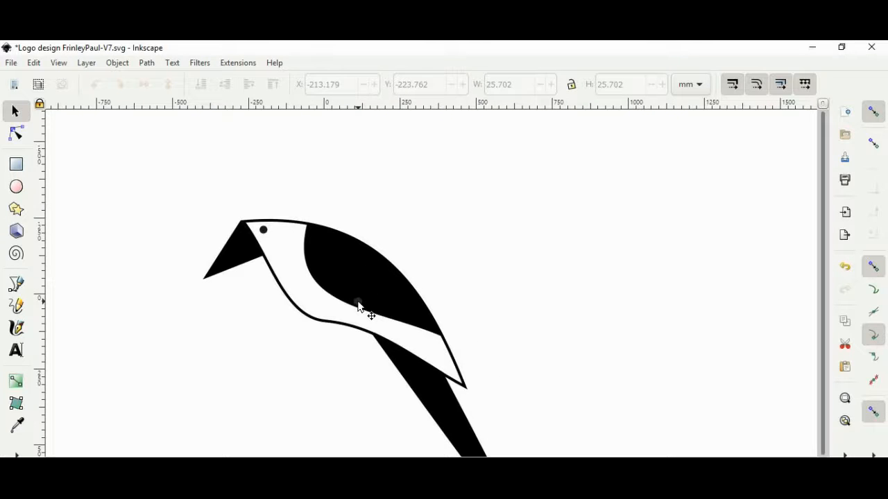
left_click(358, 303)
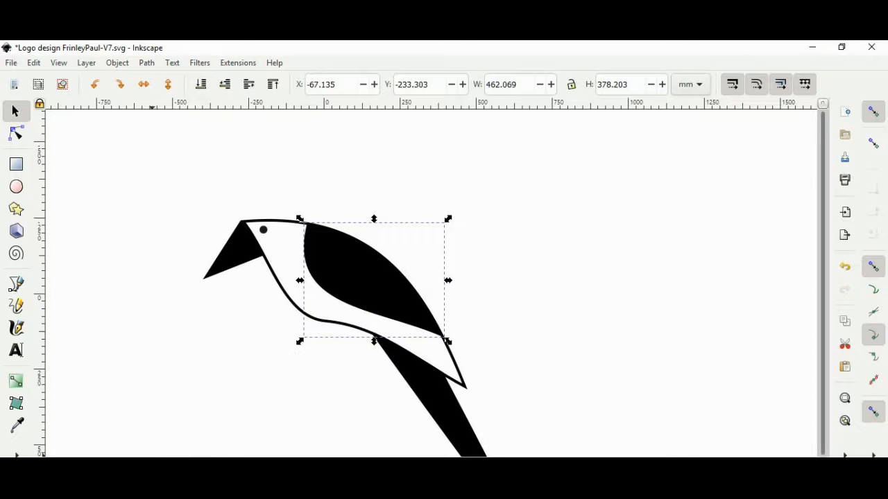
left_click(34, 469)
left_click_drag(447, 341, 386, 290)
scroll(455, 353, "up", 1)
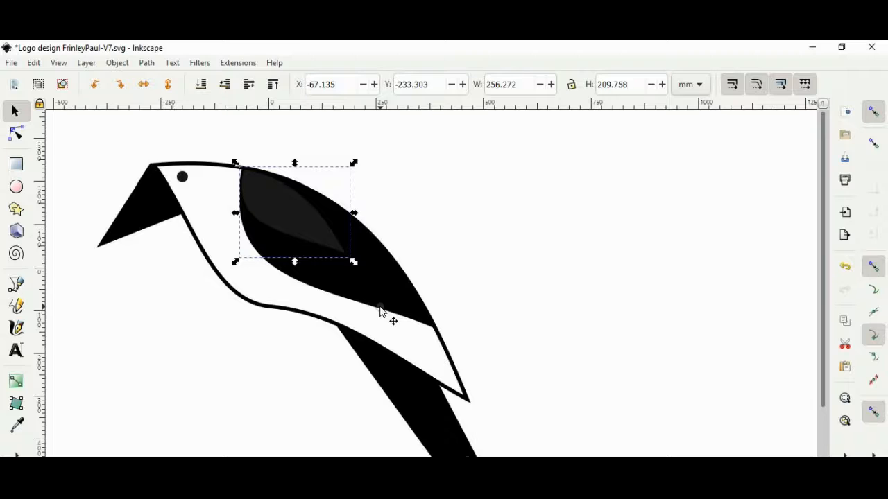
Step: Centre the grey wing copy inside the black wing and enlarge it to about 308 by 252 mm
left_click(479, 259)
left_click_drag(286, 208, 307, 231)
left_click_drag(371, 280, 394, 298)
left_click(329, 240)
left_click(478, 271)
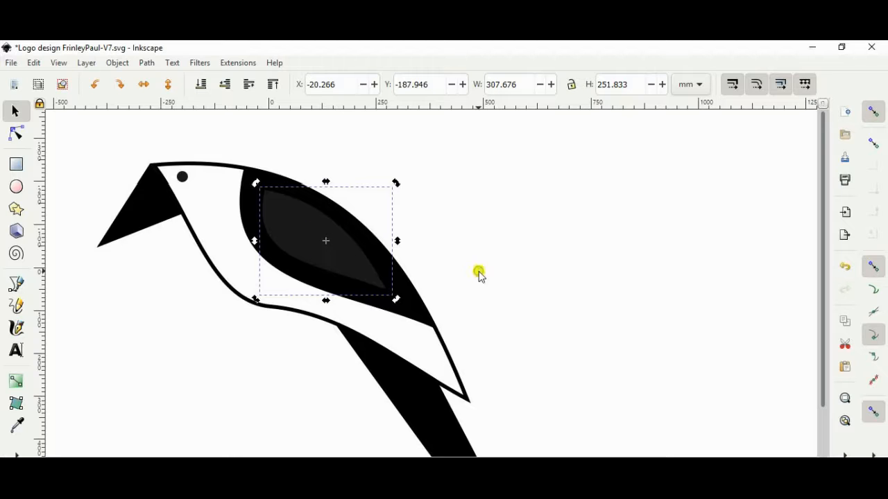
Step: Duplicate the tail, fill the copy with dark grey and shrink it about its centre to about 346 by 443 mm
scroll(526, 335, "down", 1)
scroll(547, 396, "down", 2)
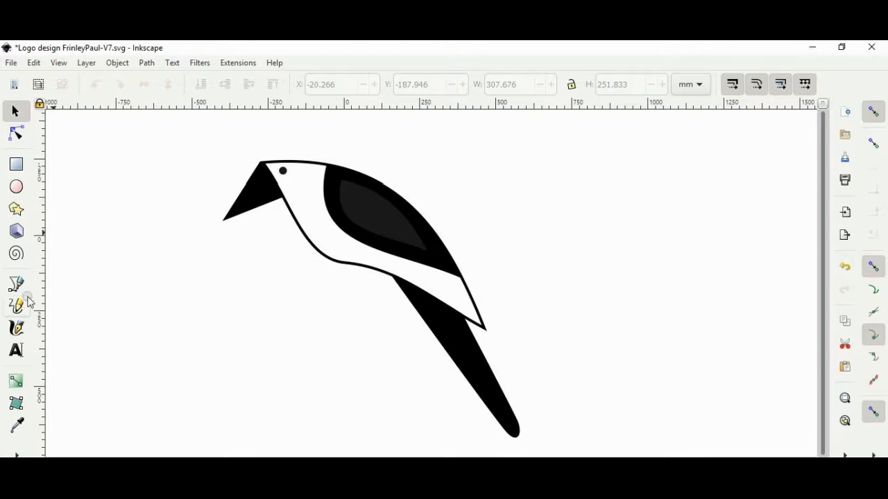
left_click(469, 364)
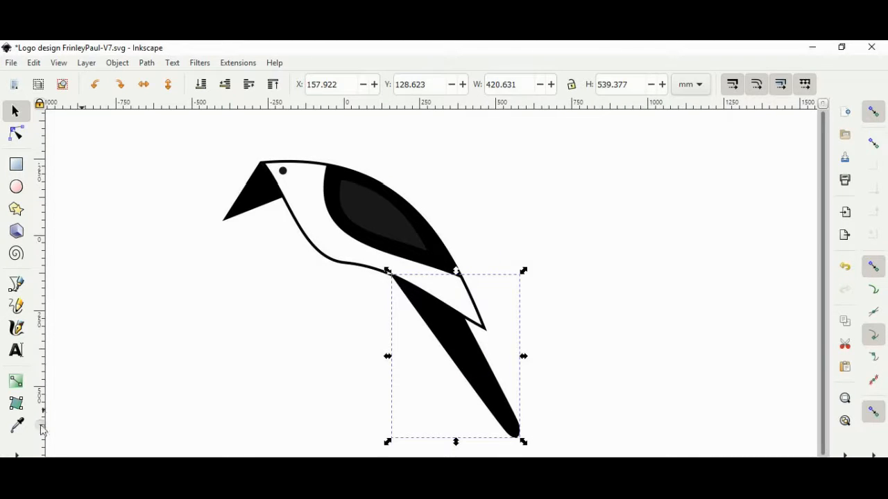
left_click(28, 469)
scroll(530, 453, "up", 2, "ctrl")
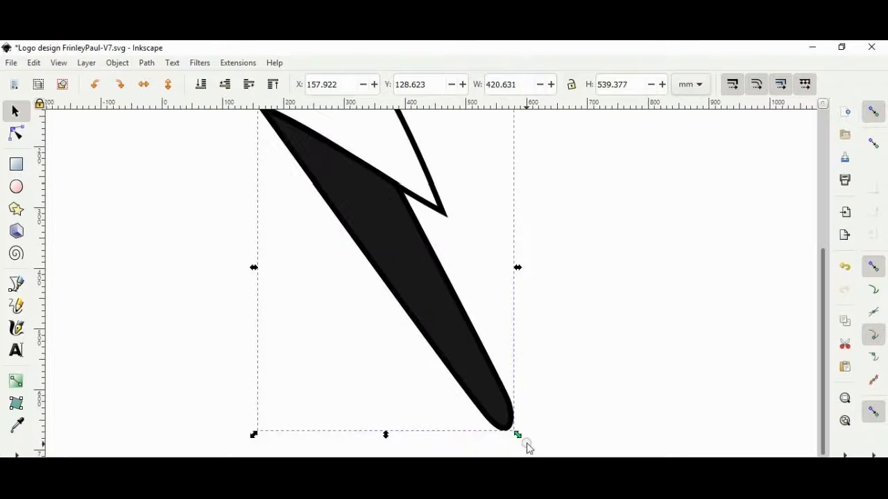
left_click_drag(520, 440, 496, 411)
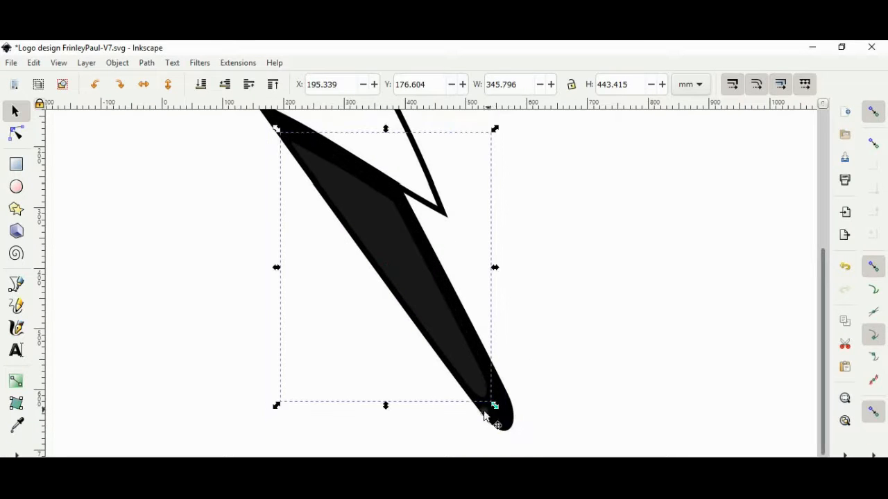
Step: Move the grey tail copy up against the body's lower edge, leaving a thicker black border on the tail's outer side
scroll(407, 387, "up", 3)
left_click_drag(407, 387, 454, 390)
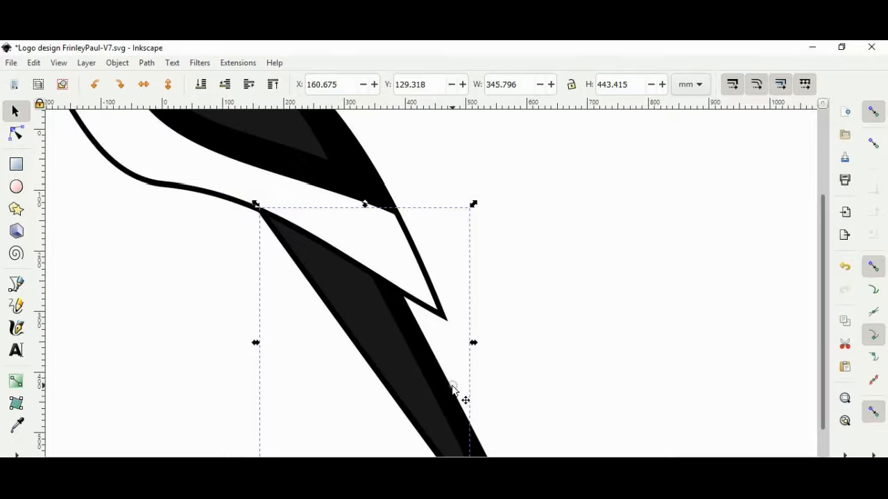
left_click(529, 385)
scroll(528, 386, "down", 2)
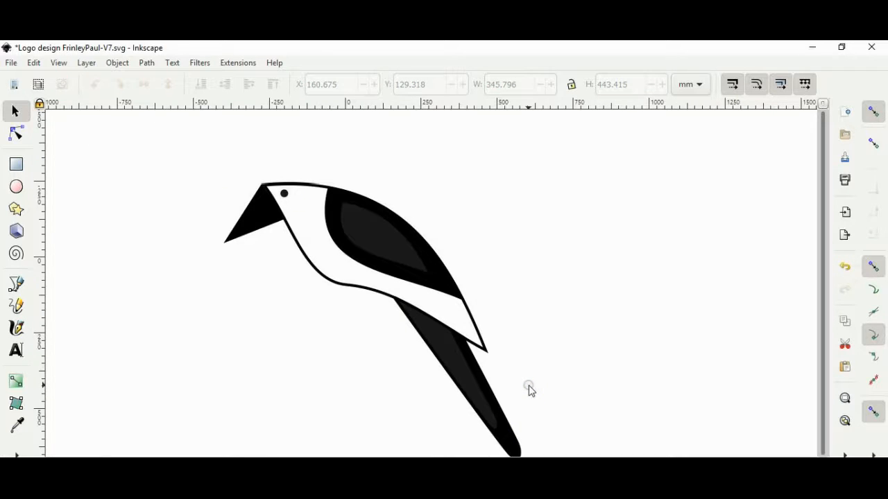
scroll(529, 387, "down", 1)
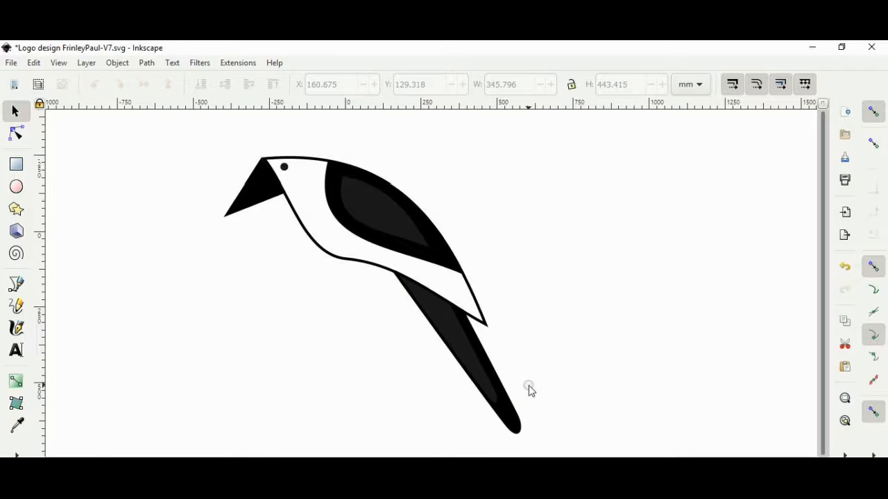
Step: Duplicate the beak and fill the copy with the dark grey sampled from the wing's inner shape
left_click(261, 195)
scroll(257, 185, "up", 2)
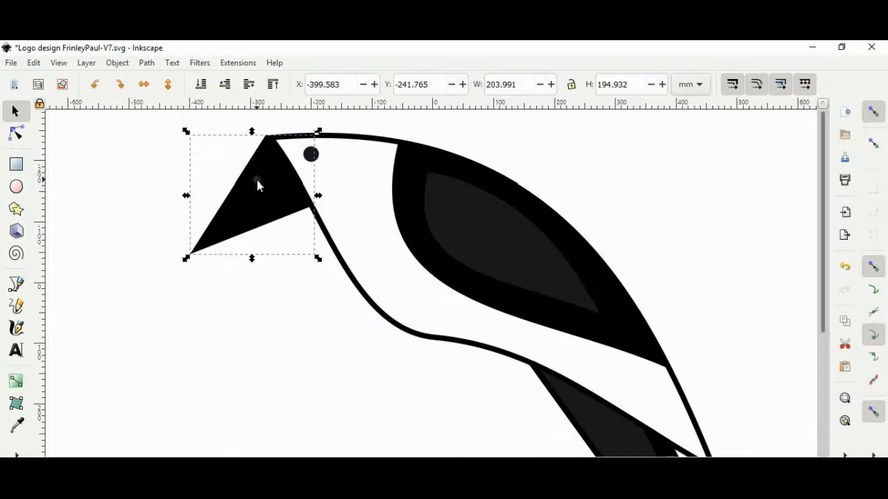
left_click(16, 425)
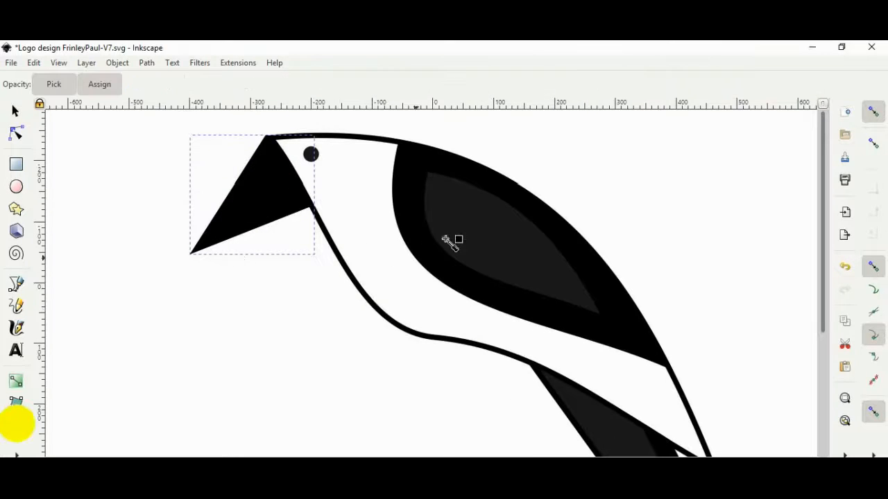
left_click(457, 229)
left_click(15, 110)
Step: Shrink the grey beak copy and position it inside the black beak, close to the head
left_click_drag(184, 258, 215, 251)
scroll(214, 239, "up", 3)
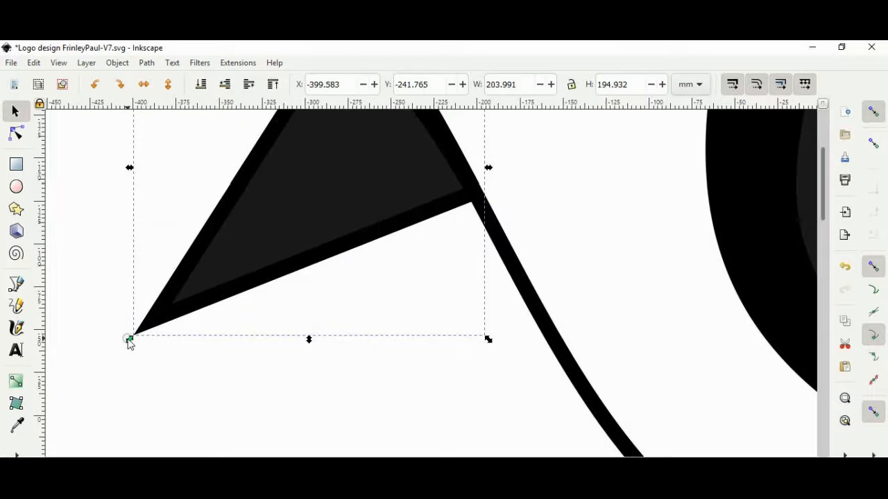
left_click_drag(129, 338, 257, 270)
left_click_drag(392, 138, 367, 190)
scroll(340, 262, "down", 2)
Step: Extend the tip node of the grey inner beak outward to just inside the black beak's tip
double_click(306, 247)
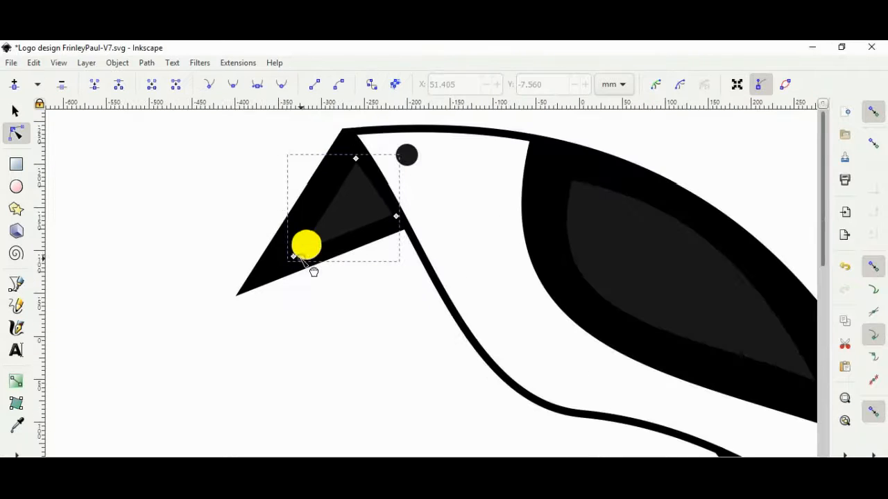
left_click_drag(305, 246, 244, 292)
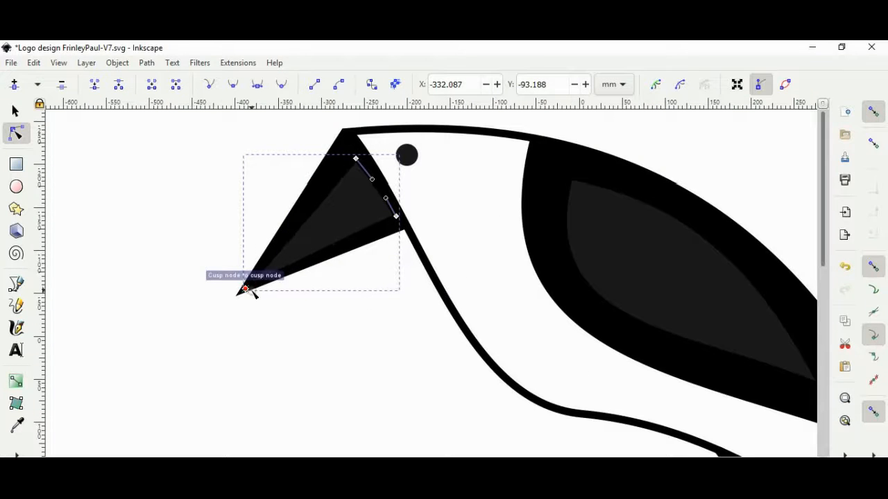
left_click(15, 111)
left_click(233, 222)
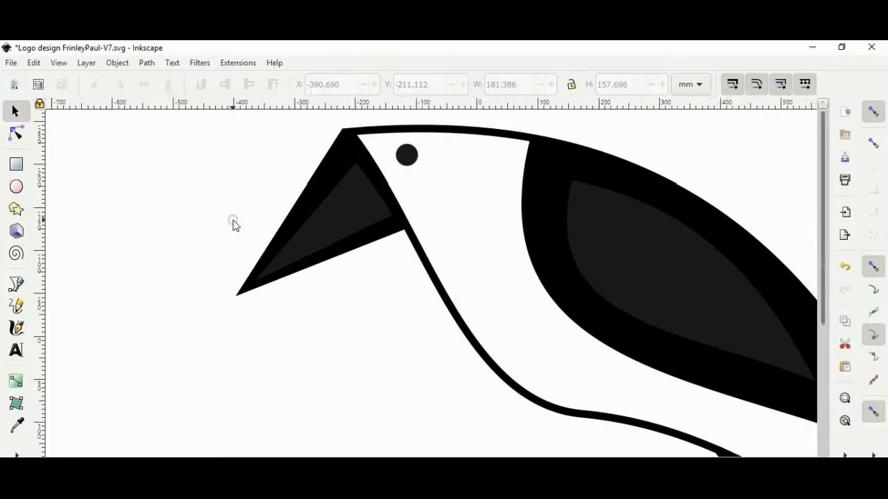
scroll(233, 222, "down", 4)
scroll(211, 204, "up", 1)
scroll(580, 299, "down", 1)
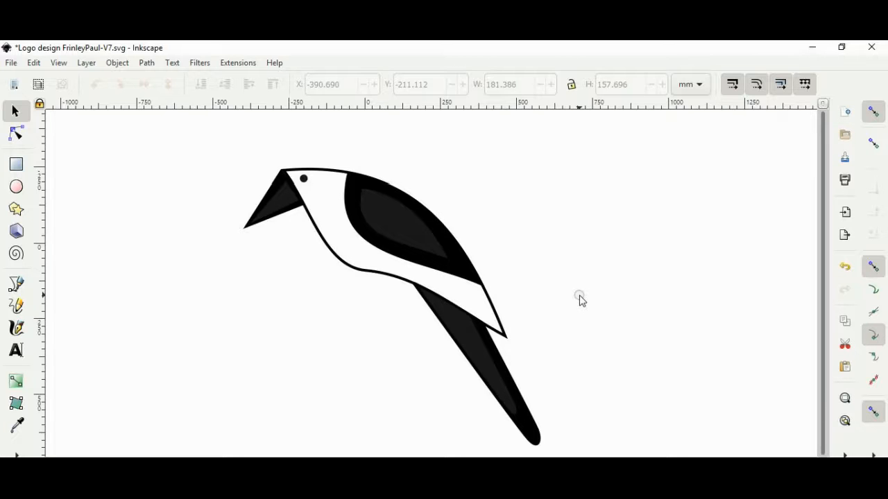
Step: Draw a branch behind the bird with the Calligraphy tool's Marker preset at width 8, forking into three twigs beyond the tail
left_click(16, 328)
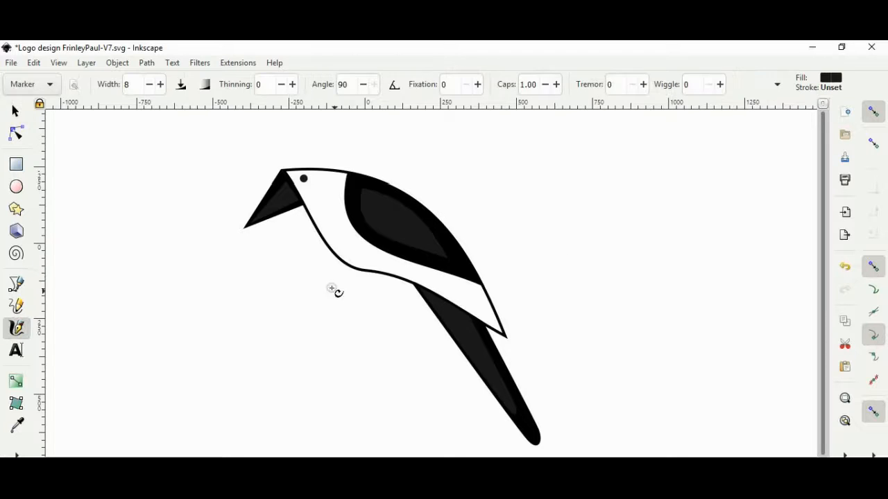
left_click_drag(238, 263, 388, 279)
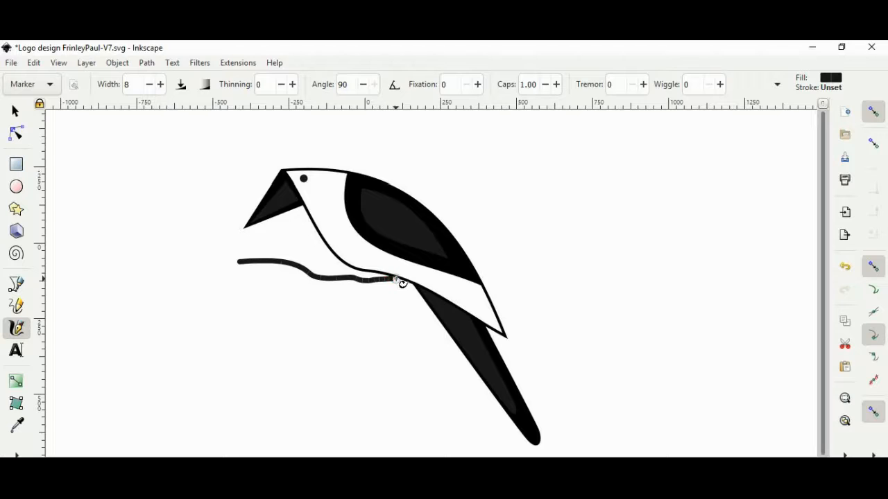
mouse_move(483, 282)
left_mouse_down()
mouse_move(606, 262)
mouse_move(566, 249)
mouse_move(594, 232)
left_mouse_up()
left_click(543, 270)
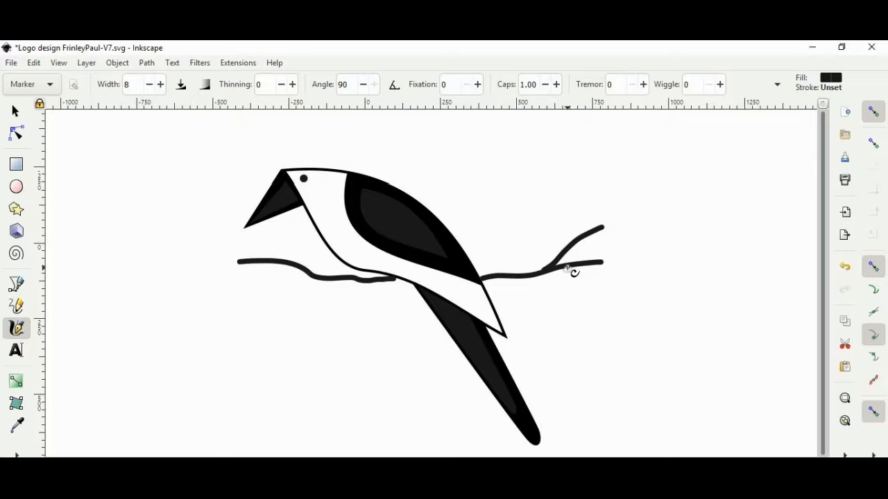
left_click_drag(570, 267, 630, 277)
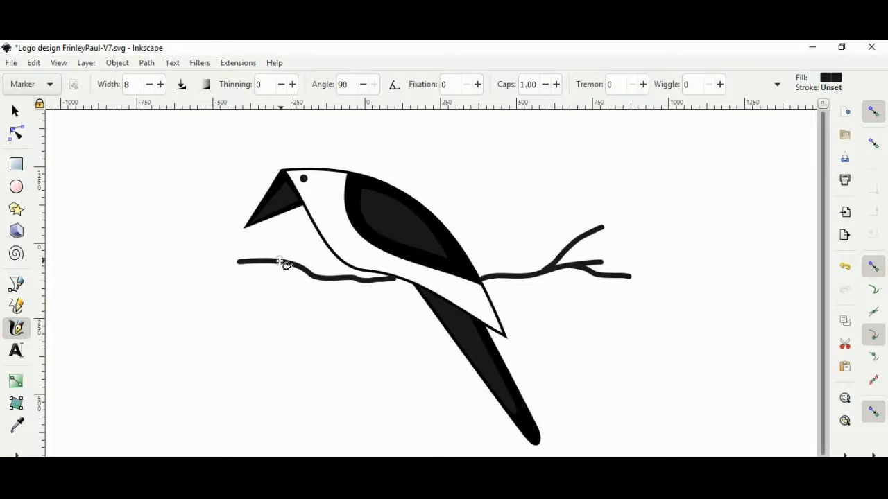
Step: Thicken the branch on both sides of the bird with additional Marker strokes along and between its lines
mouse_move(234, 274)
left_mouse_down()
mouse_move(349, 289)
mouse_move(414, 286)
left_mouse_up()
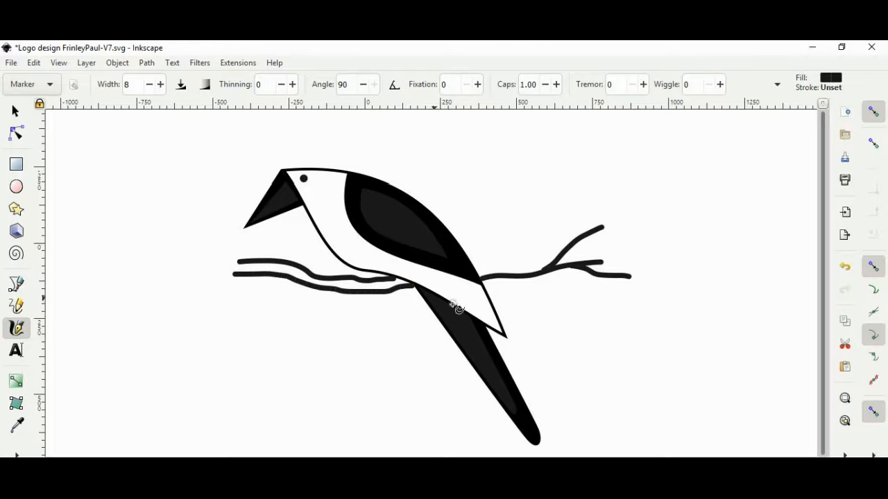
left_click_drag(484, 285, 588, 267)
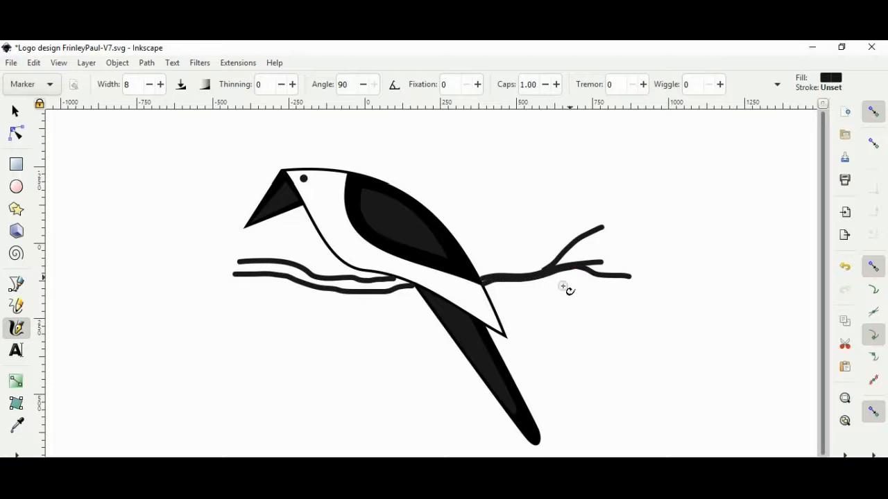
mouse_move(238, 267)
left_mouse_down()
mouse_move(275, 266)
mouse_move(335, 285)
mouse_move(402, 280)
mouse_move(359, 291)
mouse_move(412, 285)
left_mouse_up()
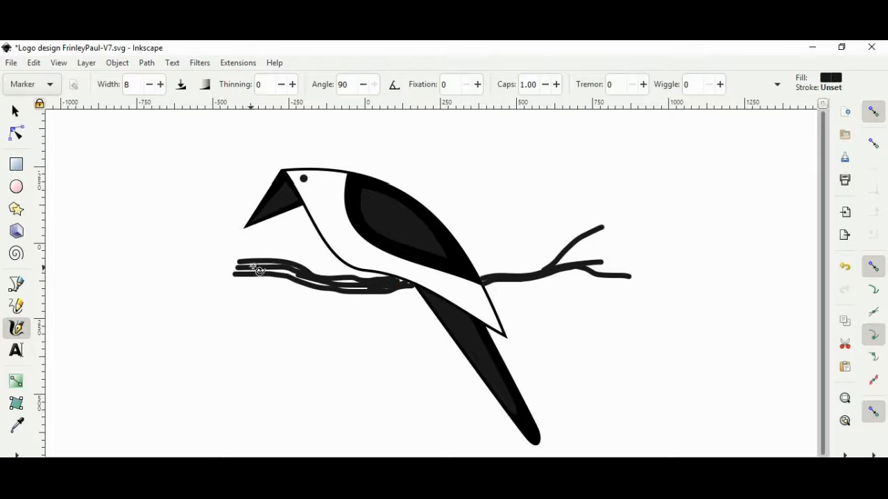
mouse_move(261, 267)
left_mouse_down()
mouse_move(282, 265)
mouse_move(268, 273)
mouse_move(338, 291)
mouse_move(375, 287)
left_mouse_up()
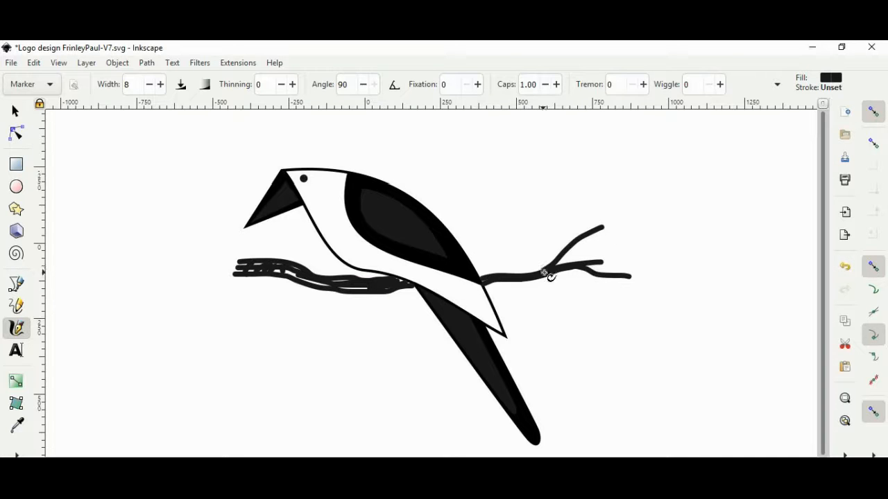
mouse_move(545, 268)
left_mouse_down()
mouse_move(524, 291)
mouse_move(557, 265)
mouse_move(504, 278)
left_mouse_up()
Step: Enlarge the bird's eye circle to about 45 mm across
left_click(17, 109)
left_click(305, 179)
left_click_drag(310, 184, 320, 190)
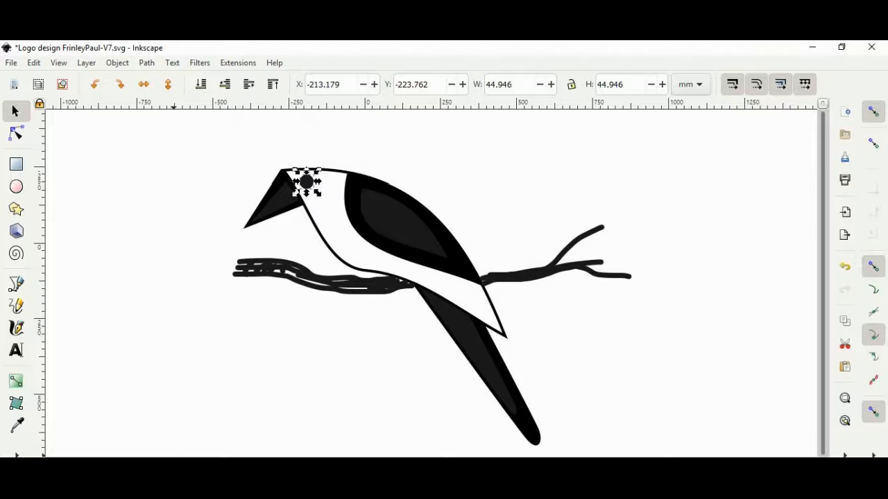
Step: Add a larger white highlight circle at the eye's centre and a smaller one up toward the wing side, adjusting their position
scroll(333, 197, "up", 2)
left_click_drag(314, 199, 325, 179)
scroll(302, 193, "up", 4)
left_click(291, 187)
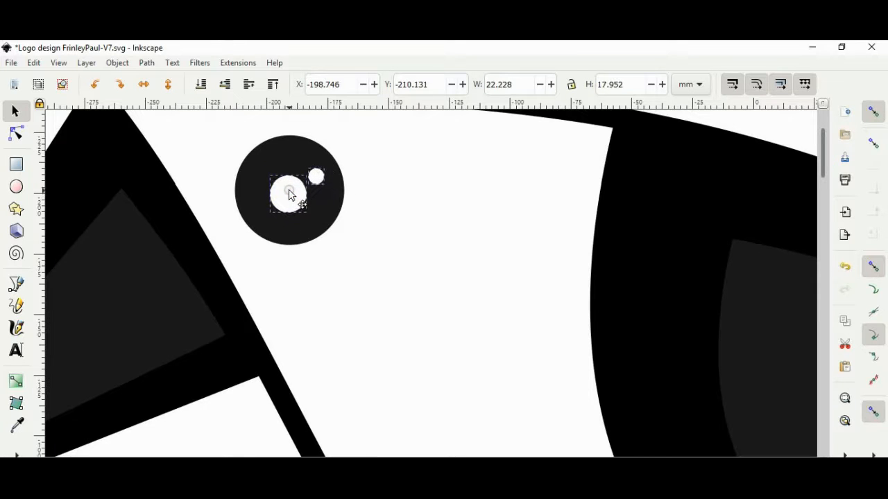
scroll(329, 274, "down", 3)
left_click(418, 193)
scroll(355, 269, "down", 3)
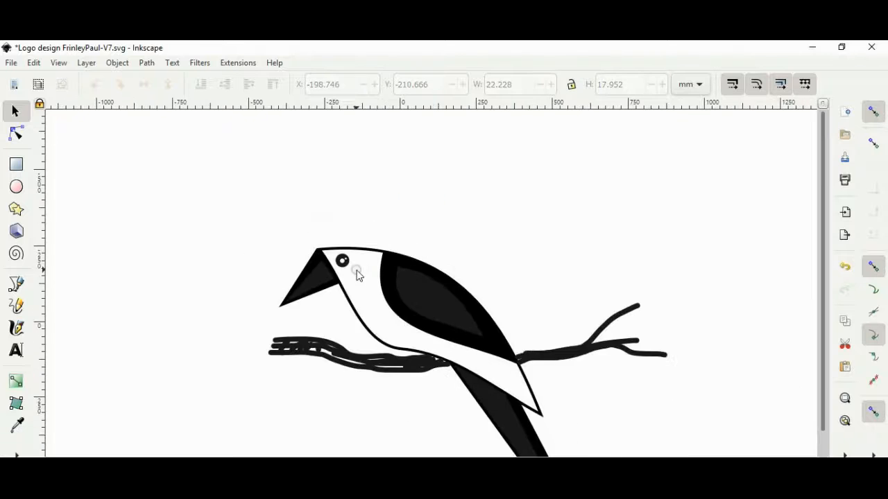
scroll(505, 331, "down", 1)
scroll(652, 377, "down", 1)
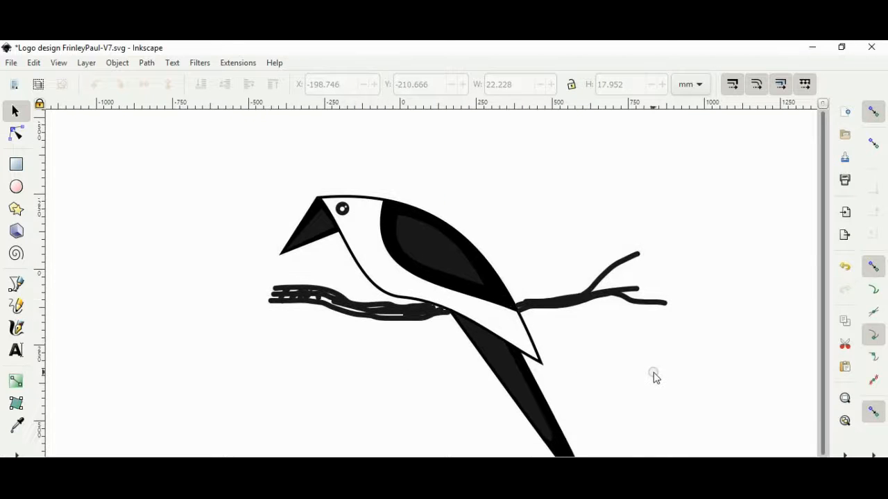
scroll(655, 375, "down", 1)
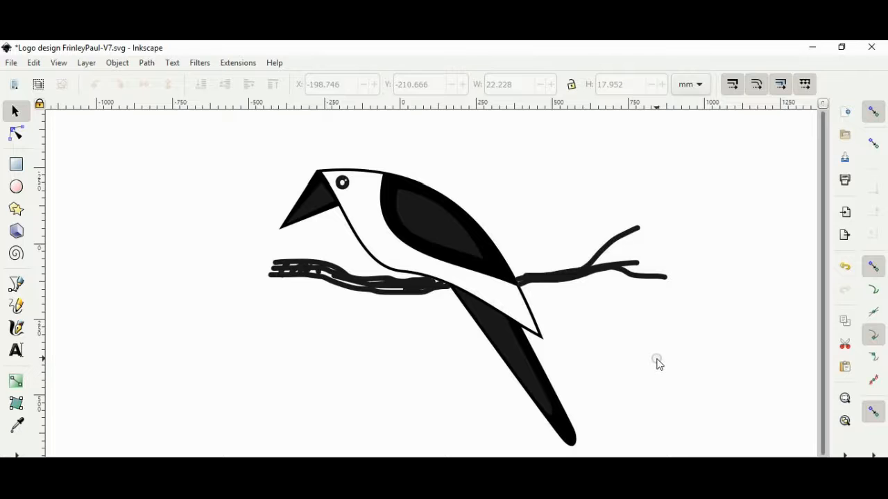
scroll(656, 361, "down", 1)
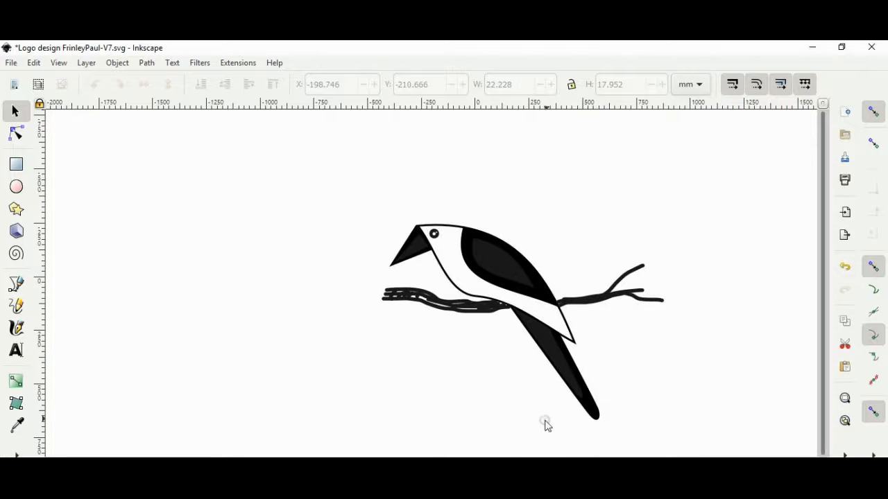
scroll(681, 377, "up", 1)
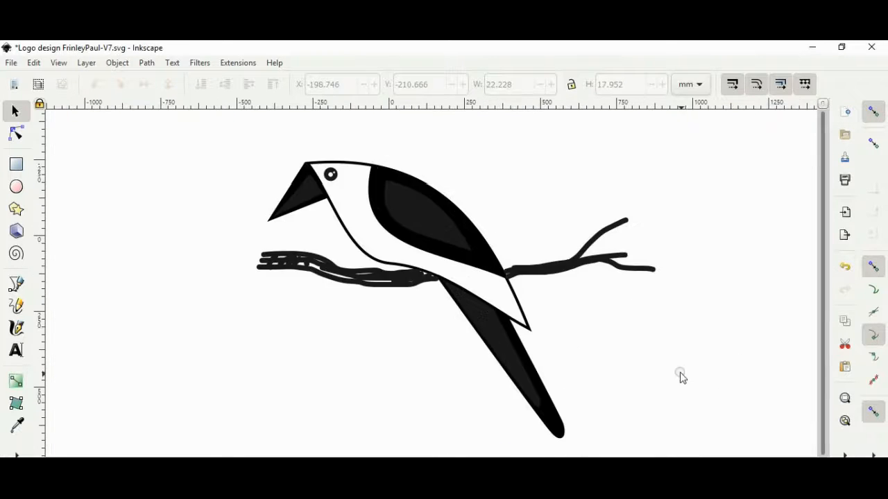